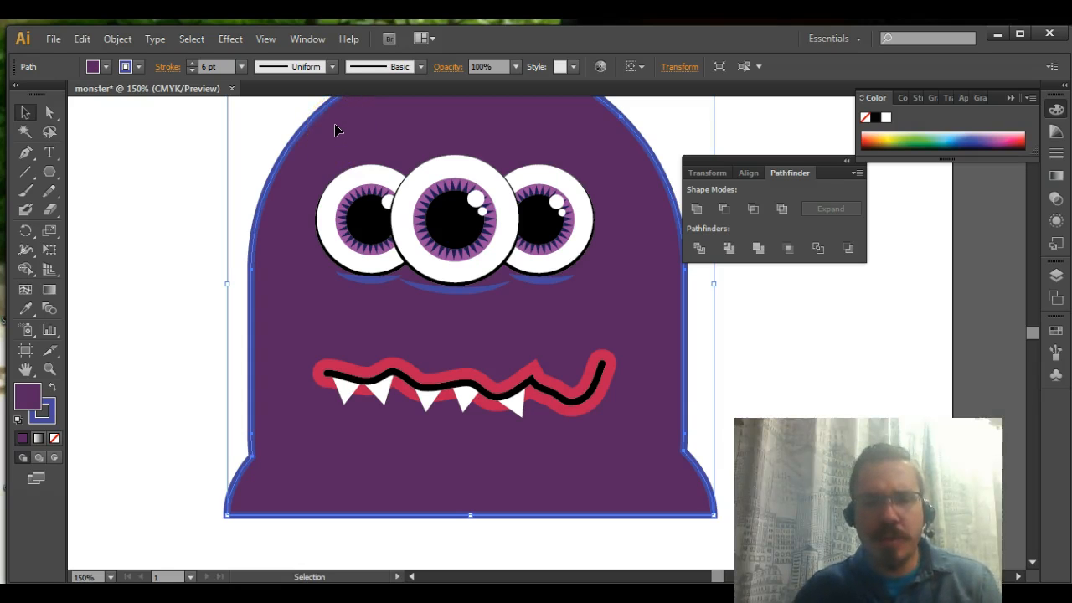
# Activate the Polygon tool for drawing above the monster's head
pyautogui.scroll(3, 335, 153)
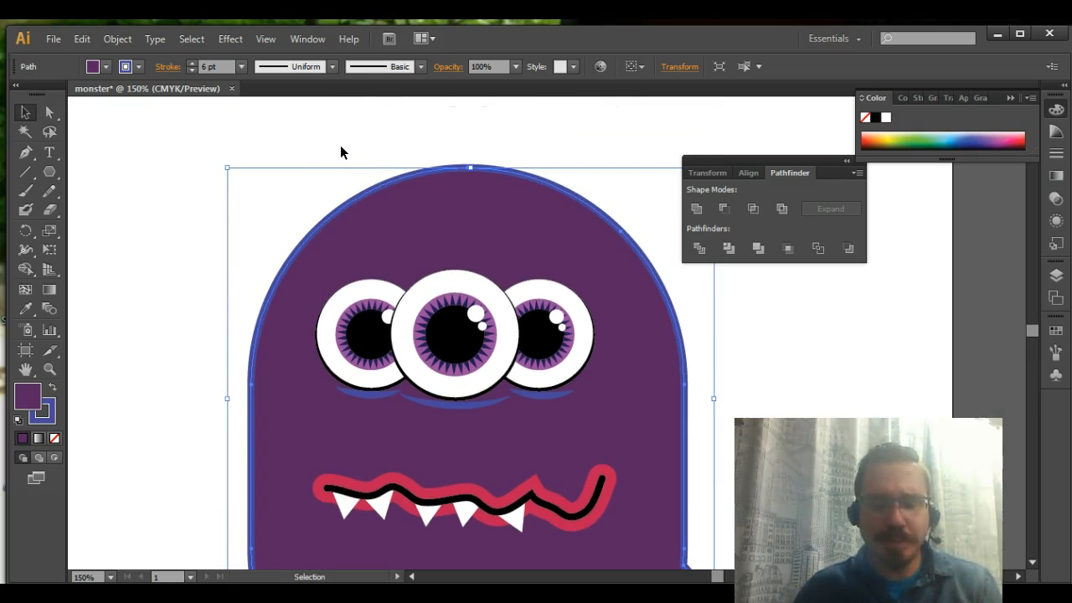
pyautogui.hotkey('ctrl', '+')
pyautogui.hotkey('ctrl', '+')
pyautogui.press('space')
pyautogui.moveTo(340, 146); pyautogui.dragTo(372, 323)
pyautogui.click(442, 289)
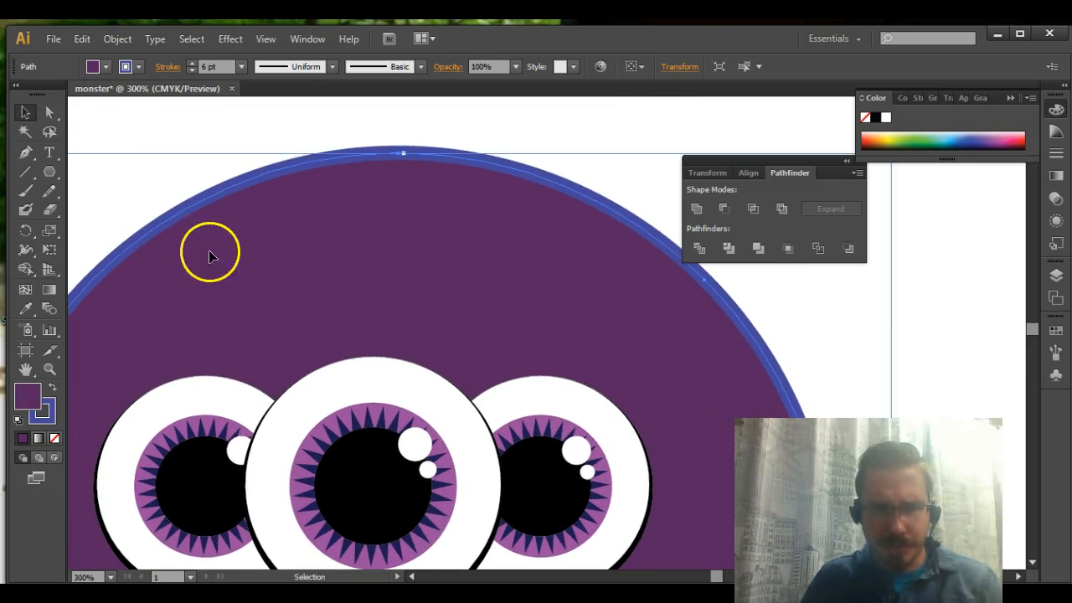
pyautogui.click(55, 173)
pyautogui.moveTo(54, 172); pyautogui.dragTo(150, 230)
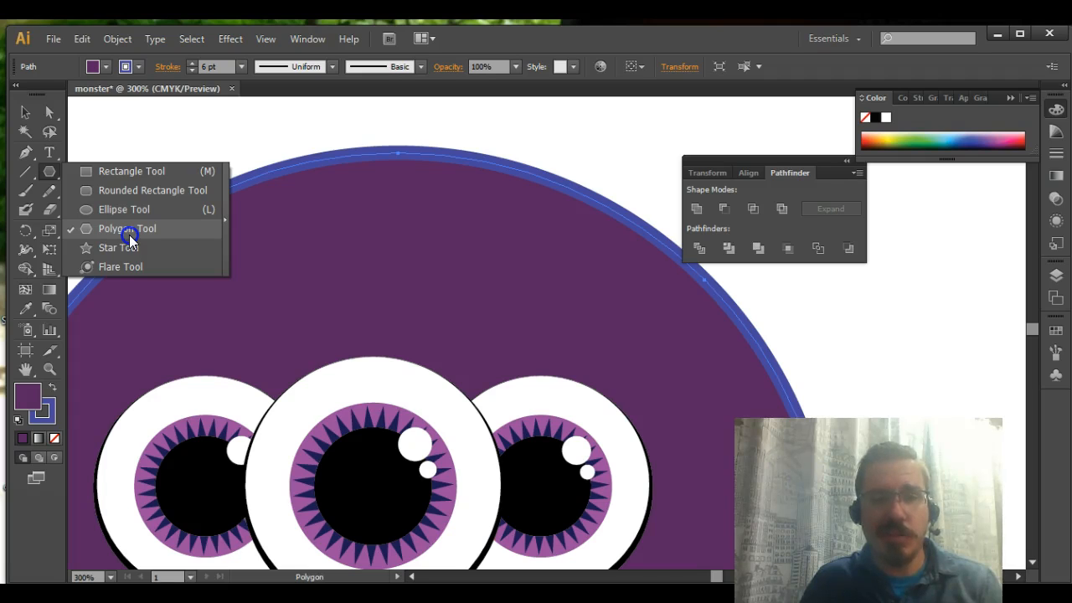
pyautogui.moveTo(129, 235); pyautogui.dragTo(33, 150)
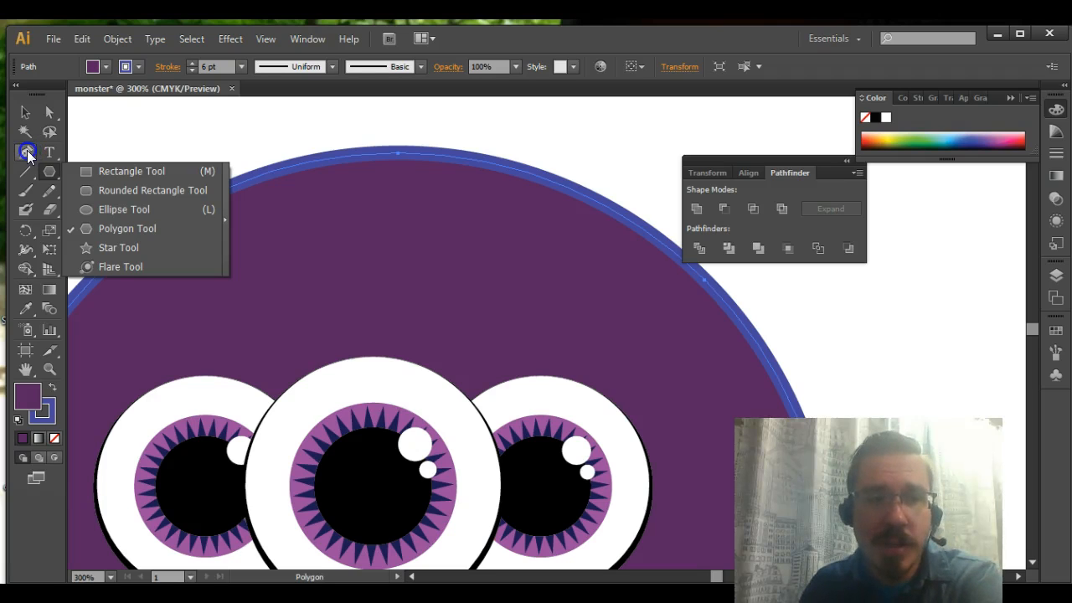
pyautogui.moveTo(47, 172); pyautogui.dragTo(113, 231)
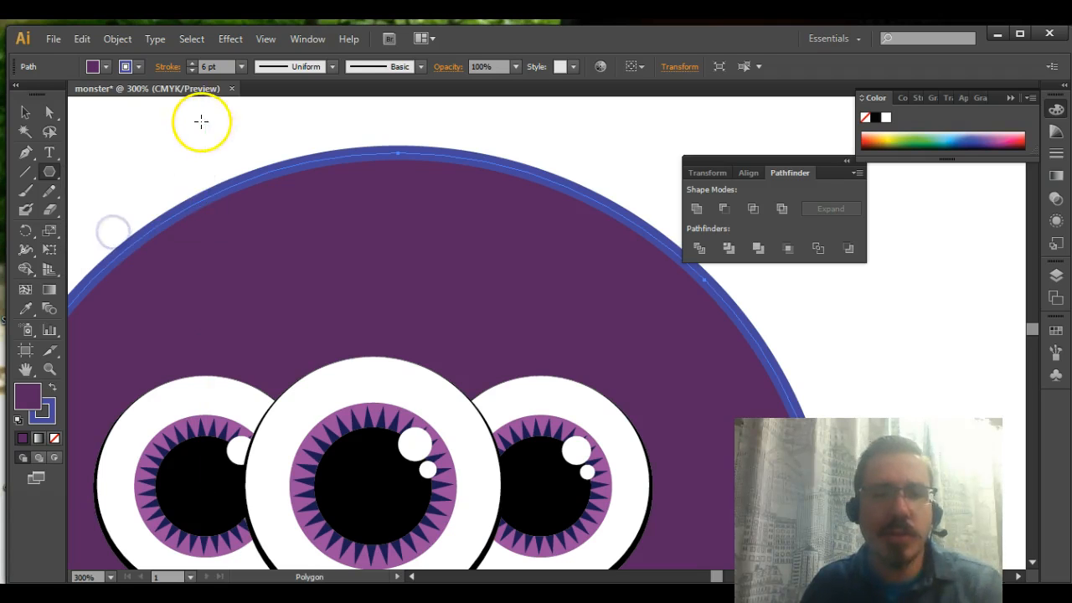
pyautogui.moveTo(184, 126); pyautogui.dragTo(303, 193)
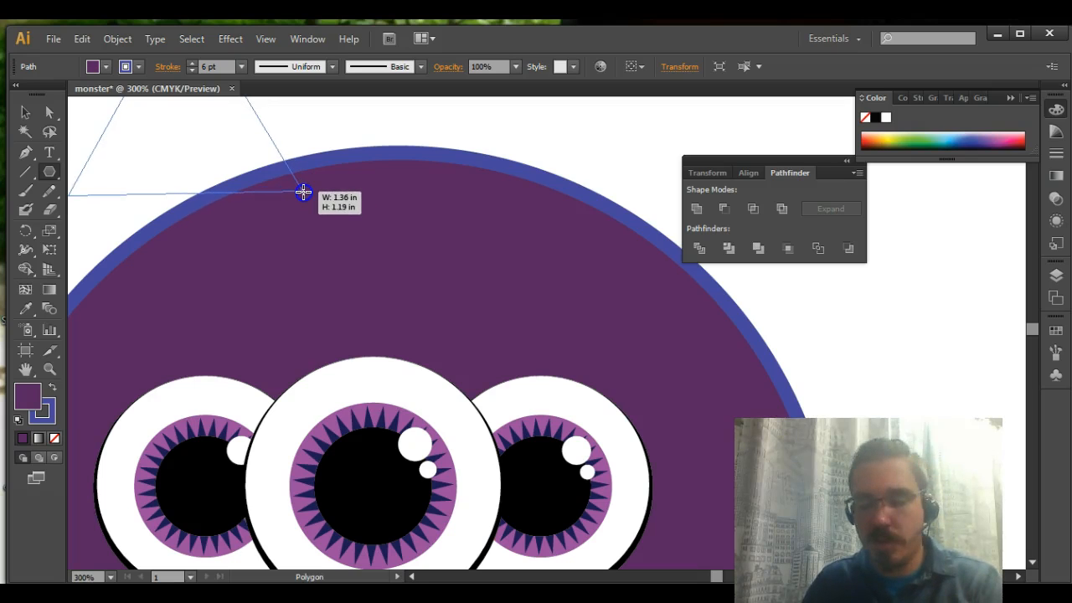
pyautogui.moveTo(303, 192)
pyautogui.mouseDown()
pyautogui.moveTo(315, 199)
pyautogui.moveTo(310, 210)
pyautogui.moveTo(334, 213)
pyautogui.mouseUp()
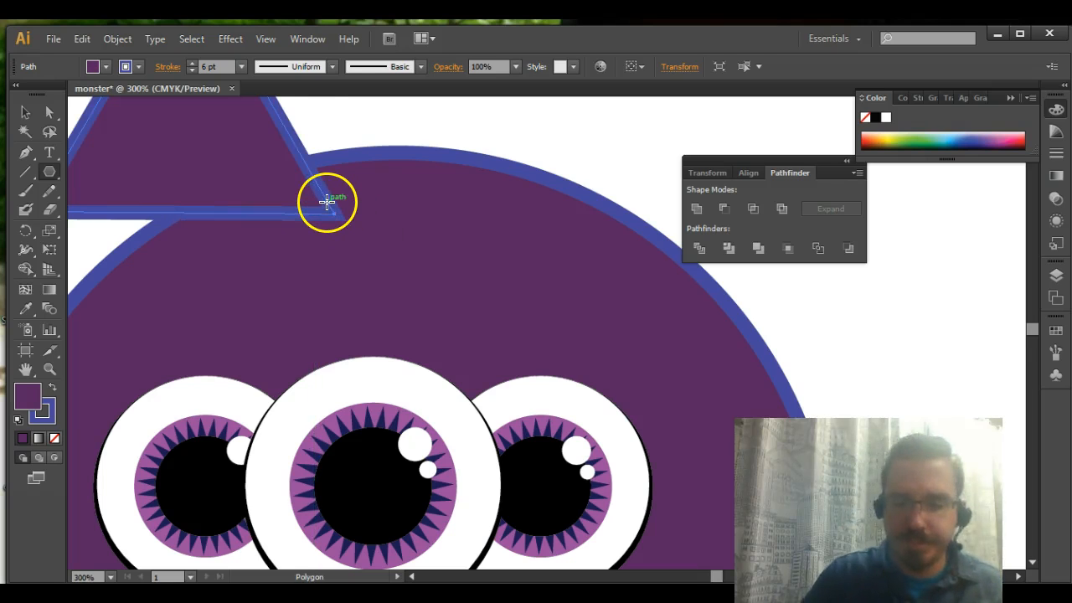
pyautogui.hotkey('ctrl', '-')
pyautogui.hotkey('ctrl', '-')
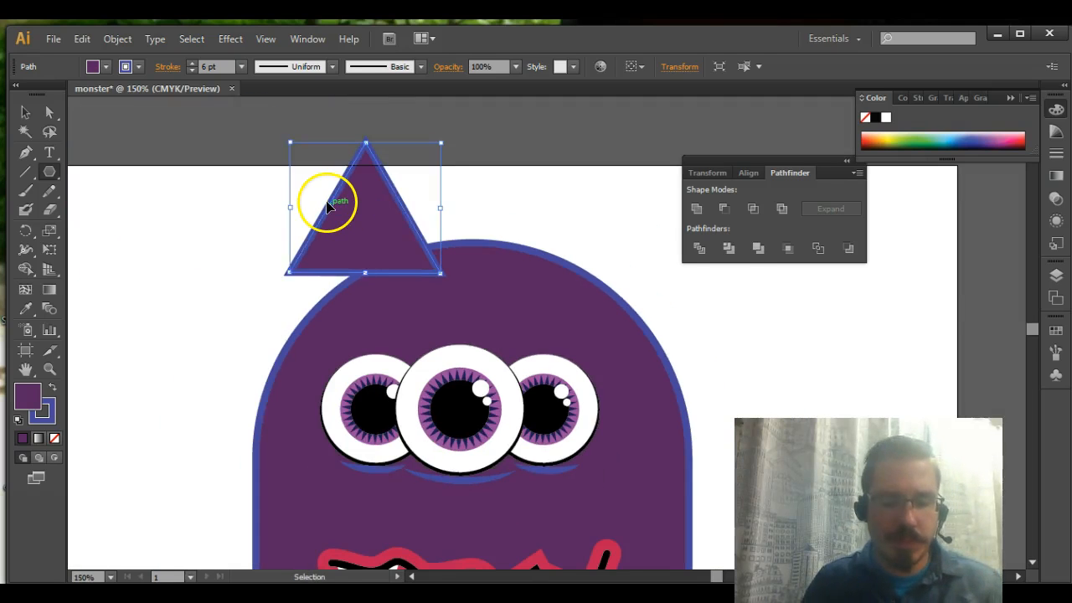
pyautogui.hotkey('ctrl', 'z')
# Draw a triangle about 2.4 in wide with the Polygon tool and centre it over the top of the monster's head
pyautogui.moveTo(369, 136)
pyautogui.mouseDown()
pyautogui.moveTo(369, 170)
pyautogui.moveTo(394, 156)
pyautogui.moveTo(427, 163)
pyautogui.moveTo(411, 218)
pyautogui.moveTo(424, 254)
pyautogui.moveTo(493, 244)
pyautogui.moveTo(415, 189)
pyautogui.moveTo(445, 172)
pyautogui.moveTo(447, 192)
pyautogui.moveTo(460, 194)
pyautogui.moveTo(429, 178)
pyautogui.moveTo(458, 205)
pyautogui.mouseUp()
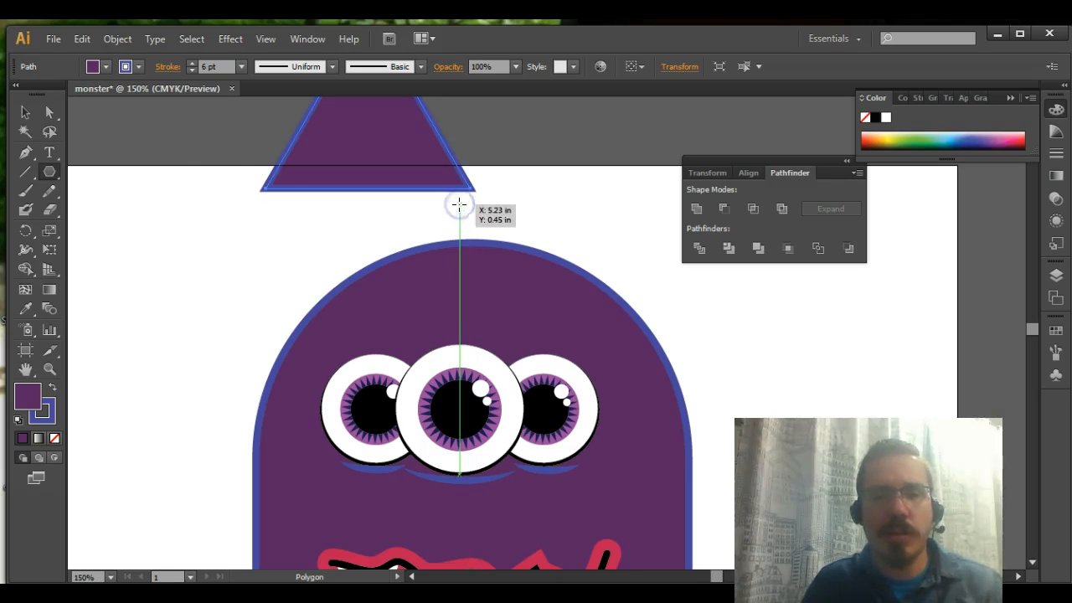
pyautogui.click(25, 112)
pyautogui.scroll(3, 237, 173)
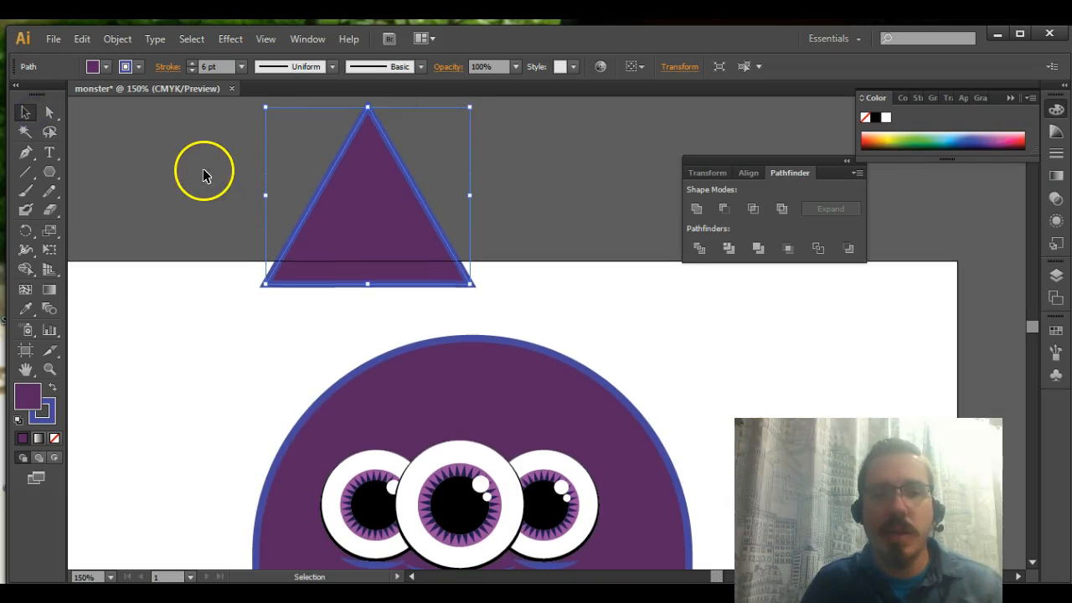
pyautogui.moveTo(360, 199); pyautogui.dragTo(456, 304)
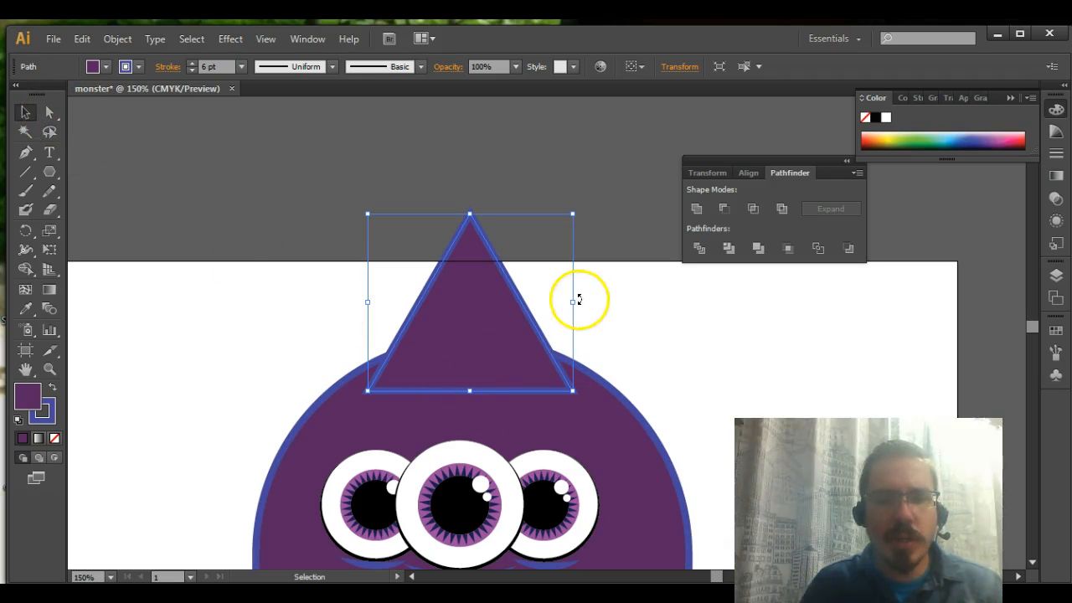
# Narrow the triangle into a slim horn by moving its base corners inward to about X 5.11 in and X 5.70 in
pyautogui.click(49, 114)
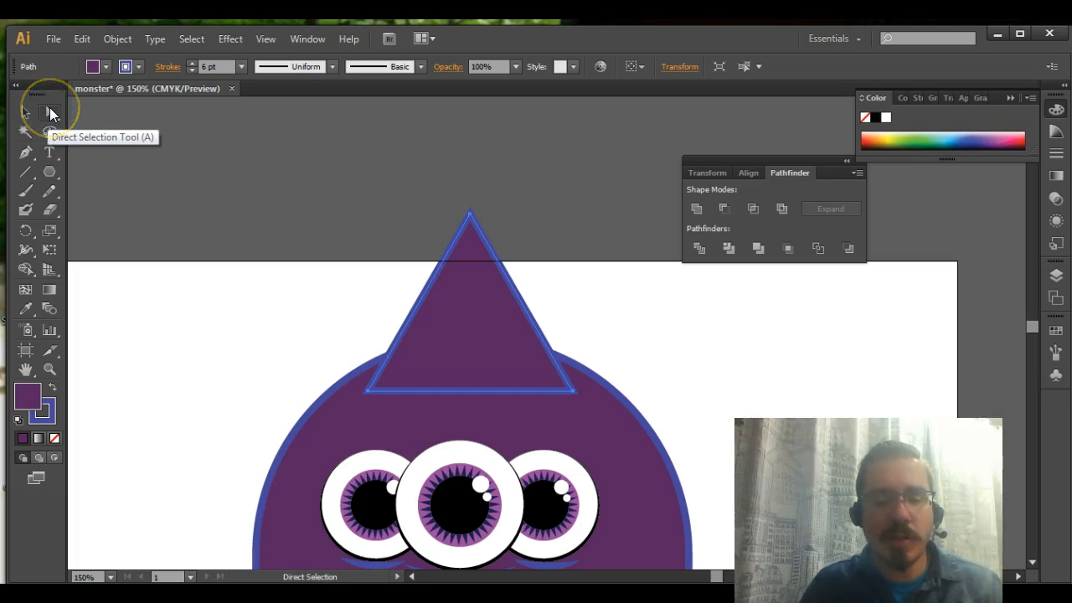
pyautogui.click(49, 112)
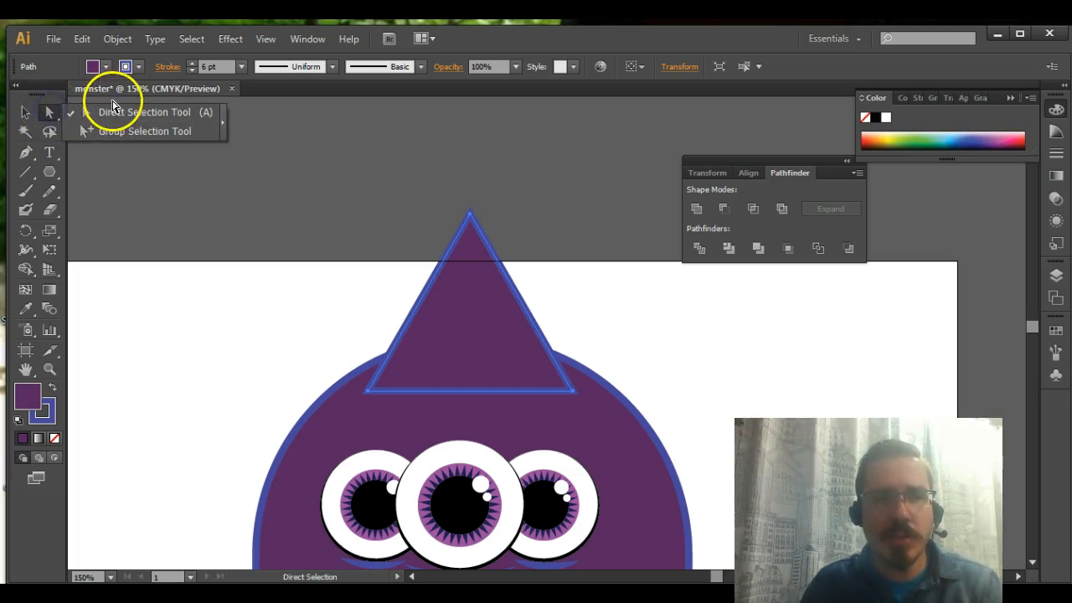
pyautogui.click(573, 394)
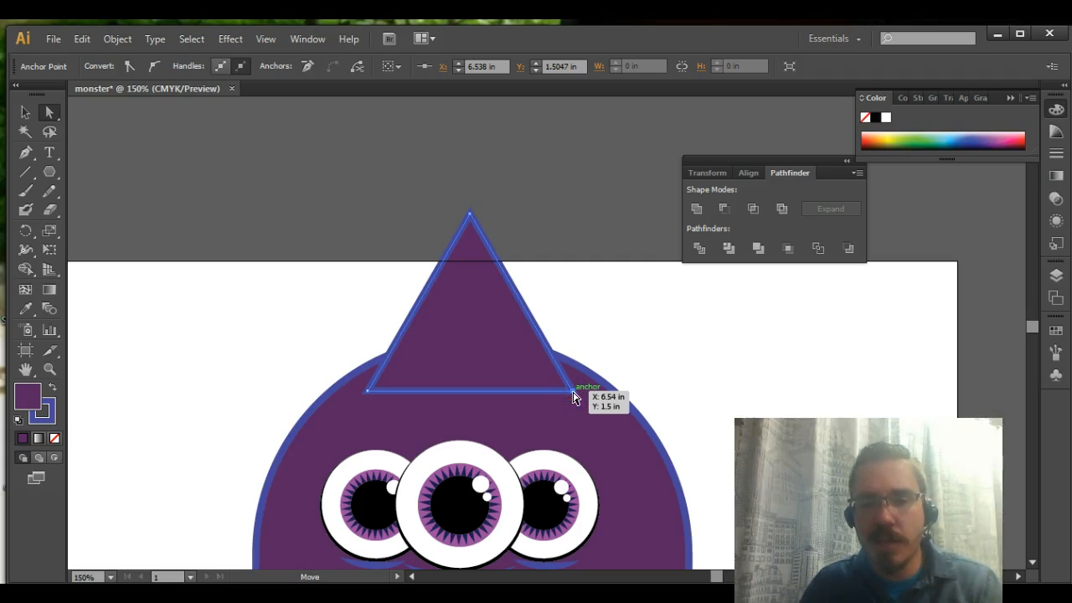
pyautogui.moveTo(574, 394); pyautogui.dragTo(515, 392)
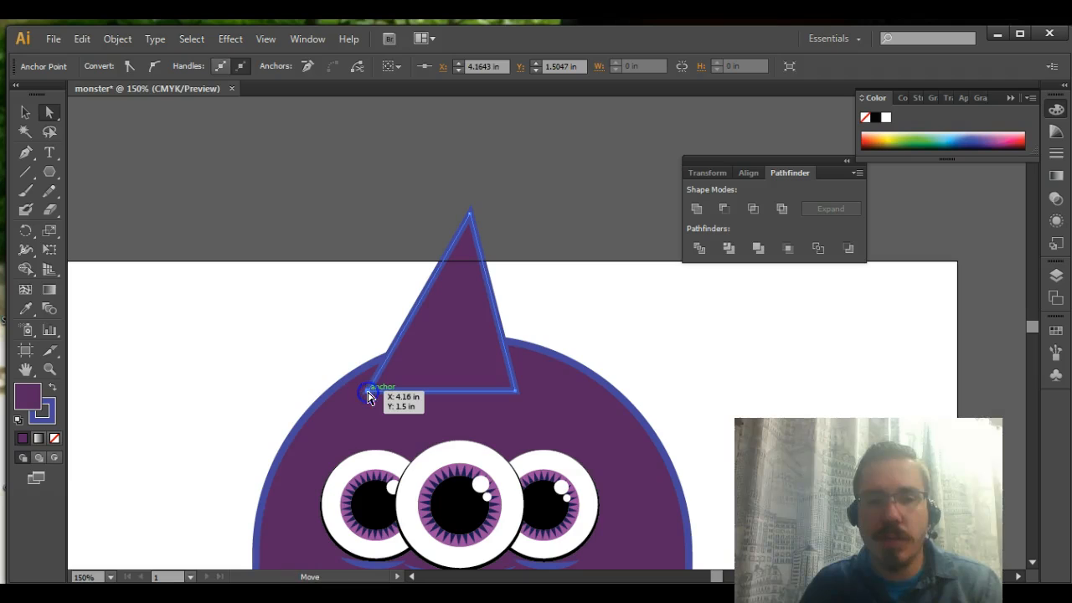
pyautogui.moveTo(369, 395); pyautogui.dragTo(450, 396)
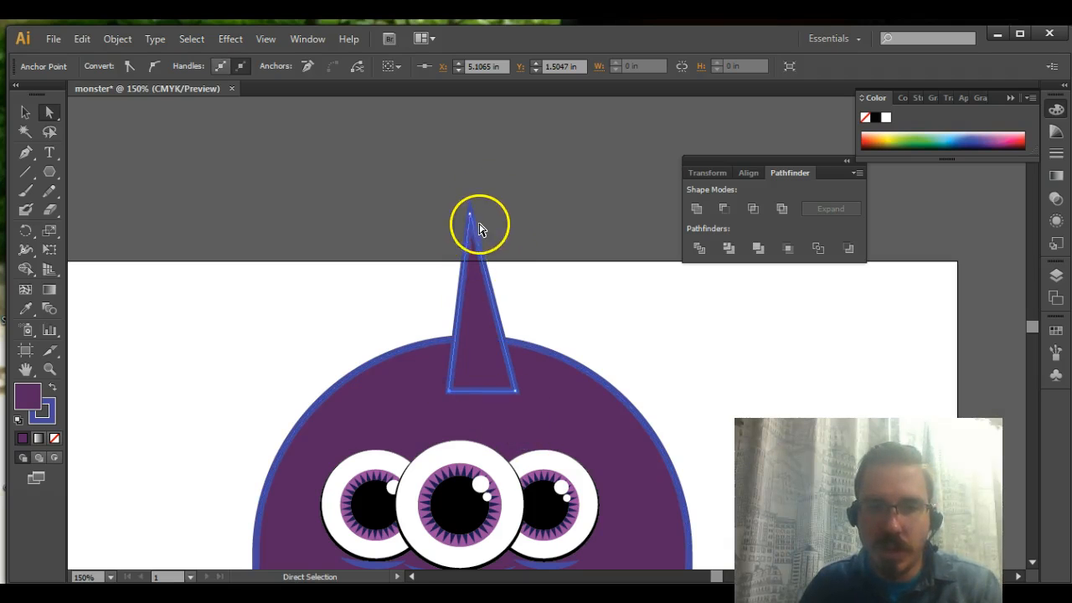
pyautogui.moveTo(514, 391); pyautogui.dragTo(500, 389)
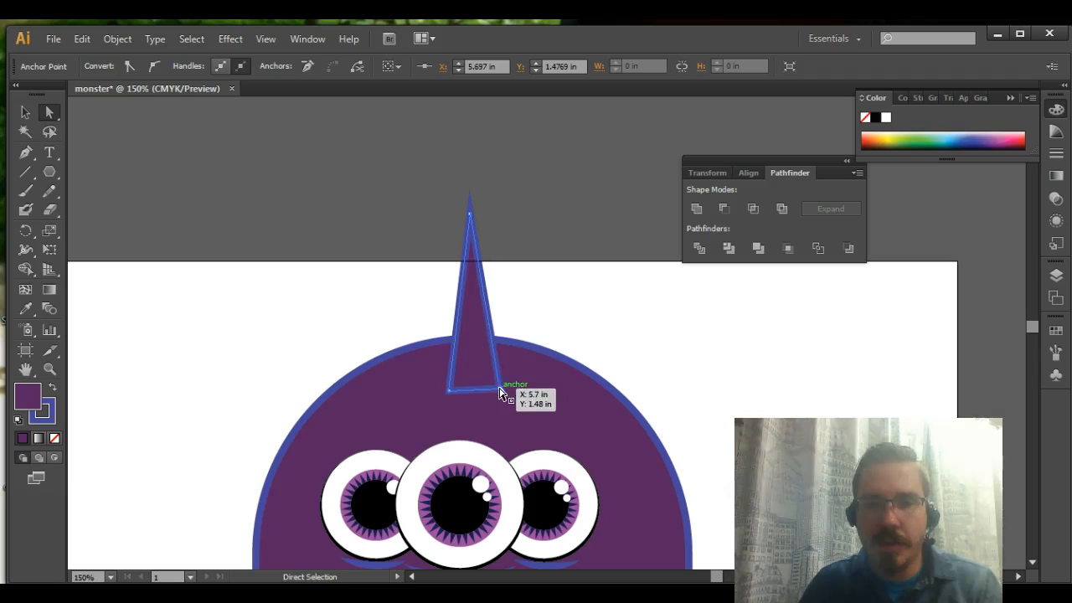
# Level the horn's base by raising the left corner to about Y 1.42 in and the right corner to about Y 1.43 in
pyautogui.click(500, 389)
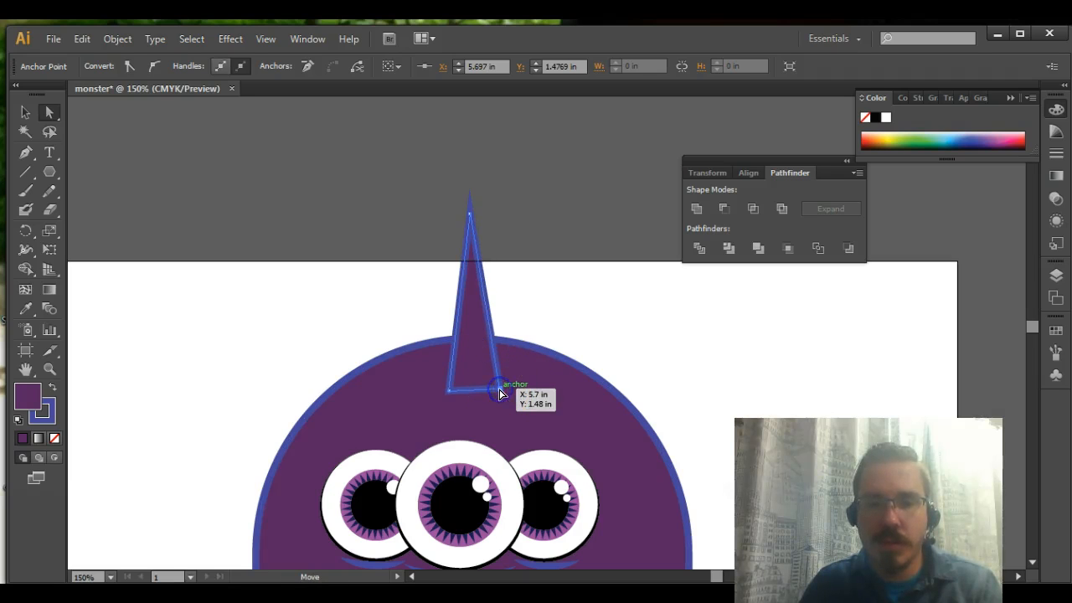
pyautogui.moveTo(498, 394); pyautogui.dragTo(450, 395)
pyautogui.click(451, 392)
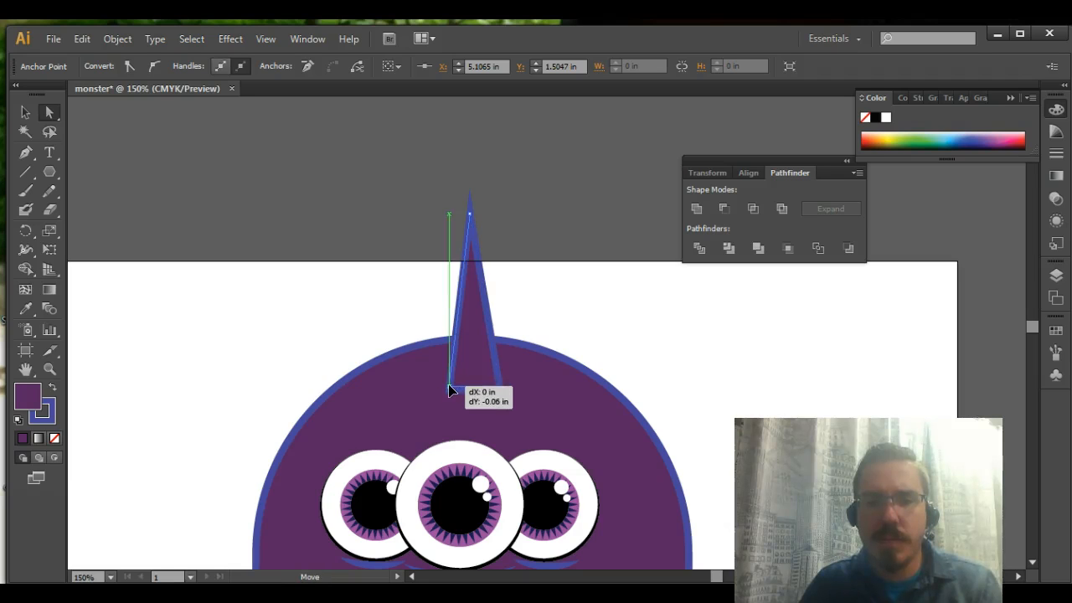
pyautogui.click(500, 390)
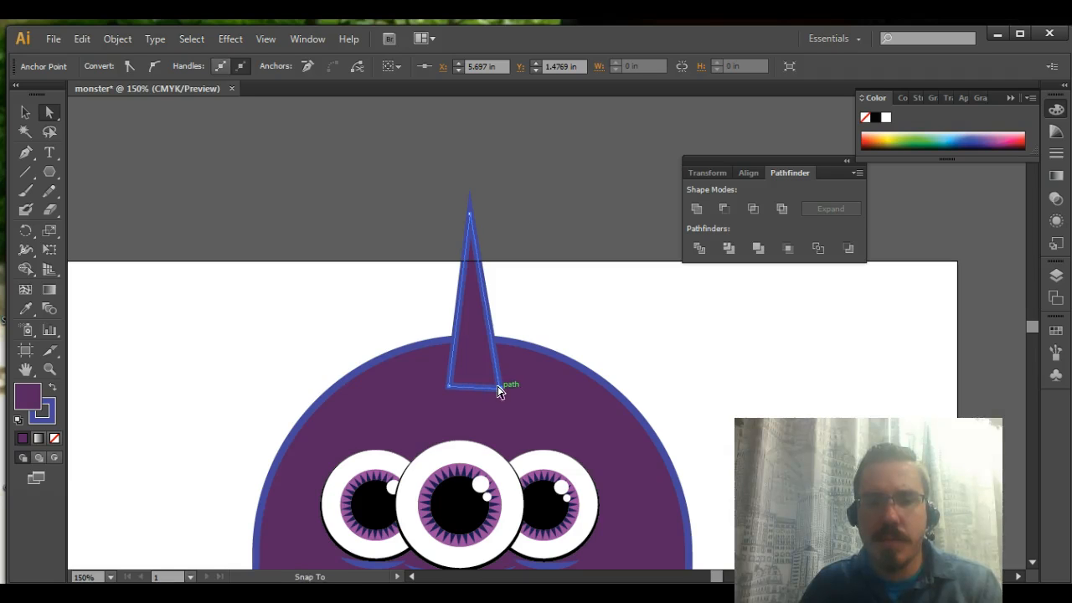
pyautogui.moveTo(501, 388); pyautogui.dragTo(500, 384)
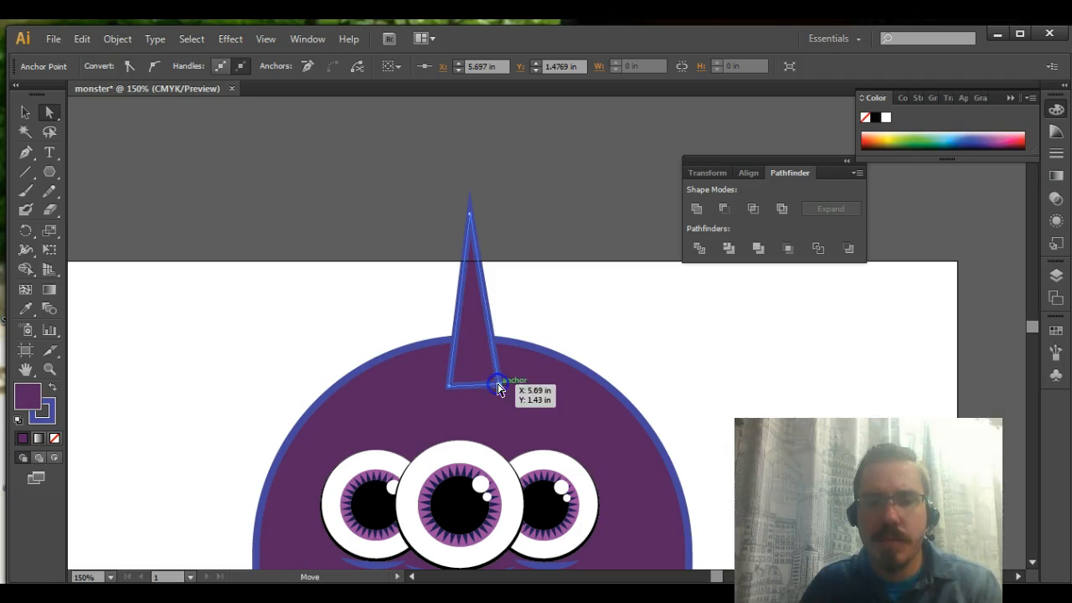
pyautogui.click(453, 387)
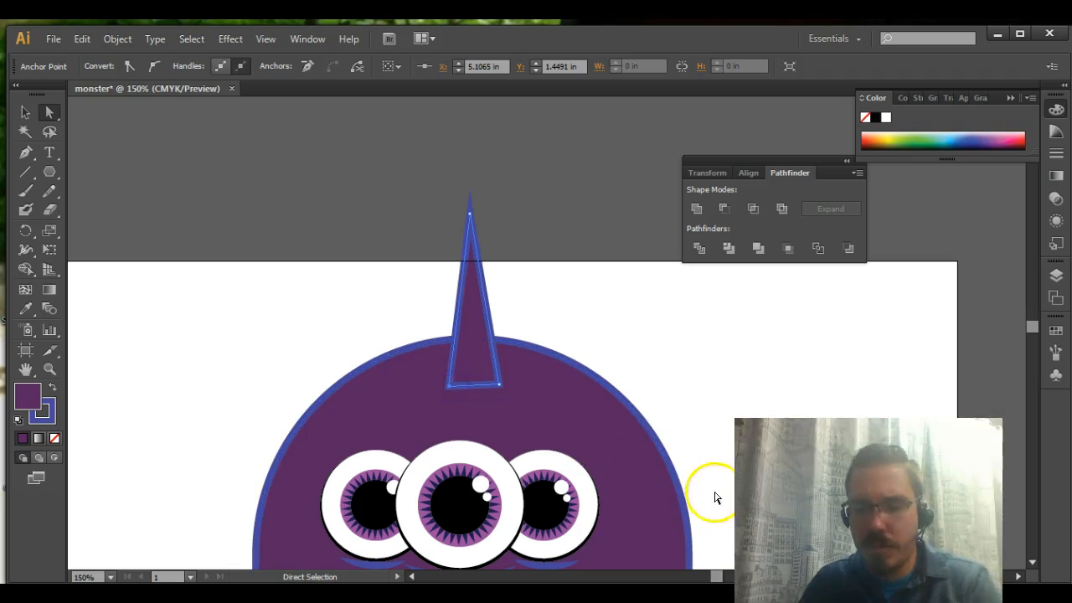
pyautogui.press('Up')
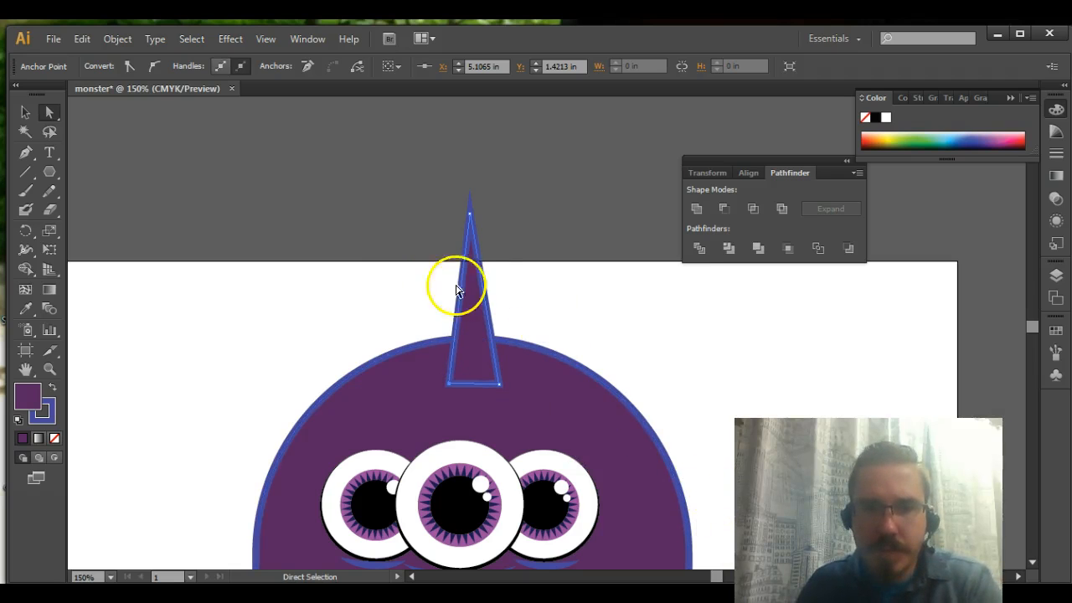
# Convert the horn's left base corner to smooth, realign its upper handle with the straight side, and pull the lower handle to bow the base downward
pyautogui.hotkey('ctrl', '=')
pyautogui.hotkey('ctrl', '=')
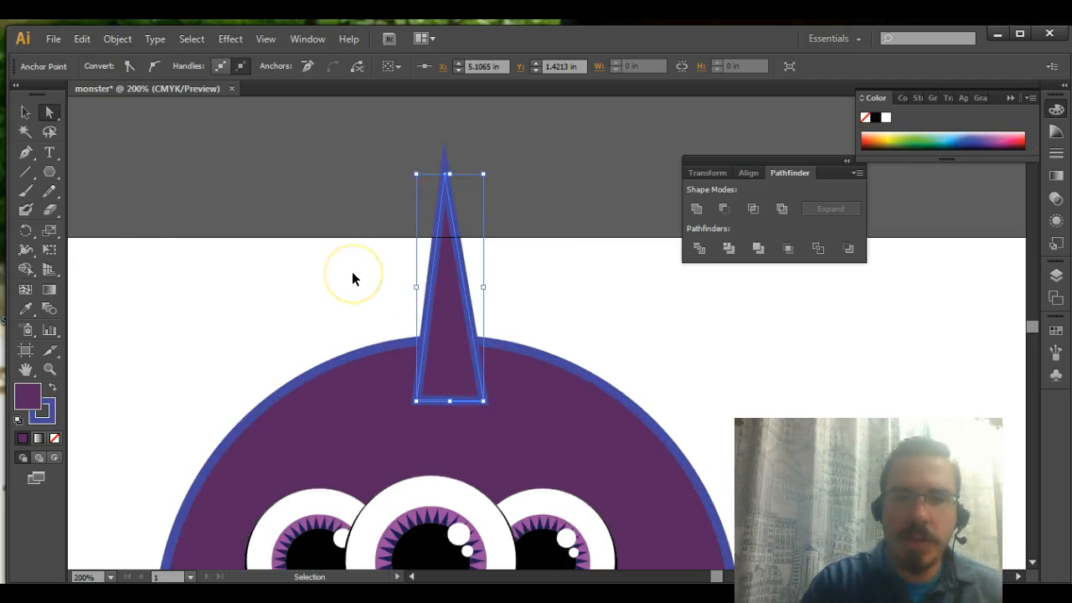
pyautogui.moveTo(481, 450); pyautogui.dragTo(493, 307)
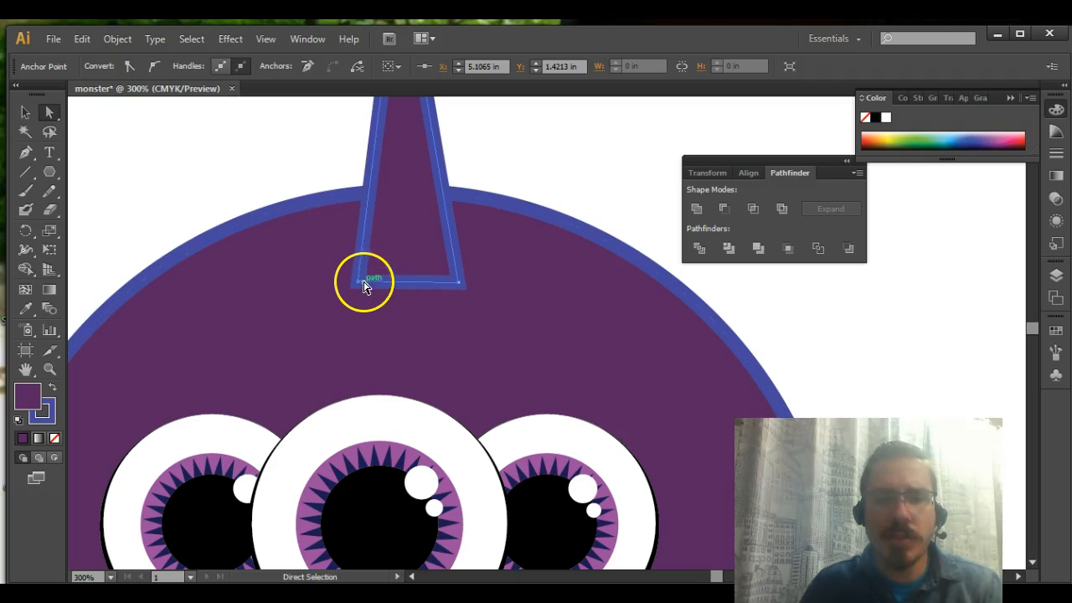
pyautogui.click(358, 285)
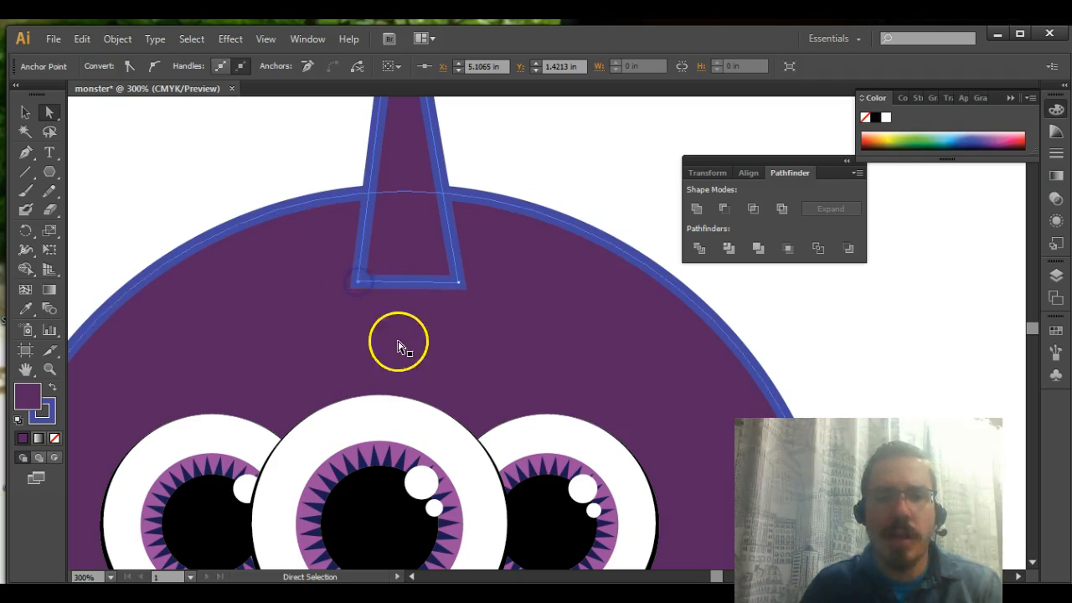
pyautogui.click(155, 65)
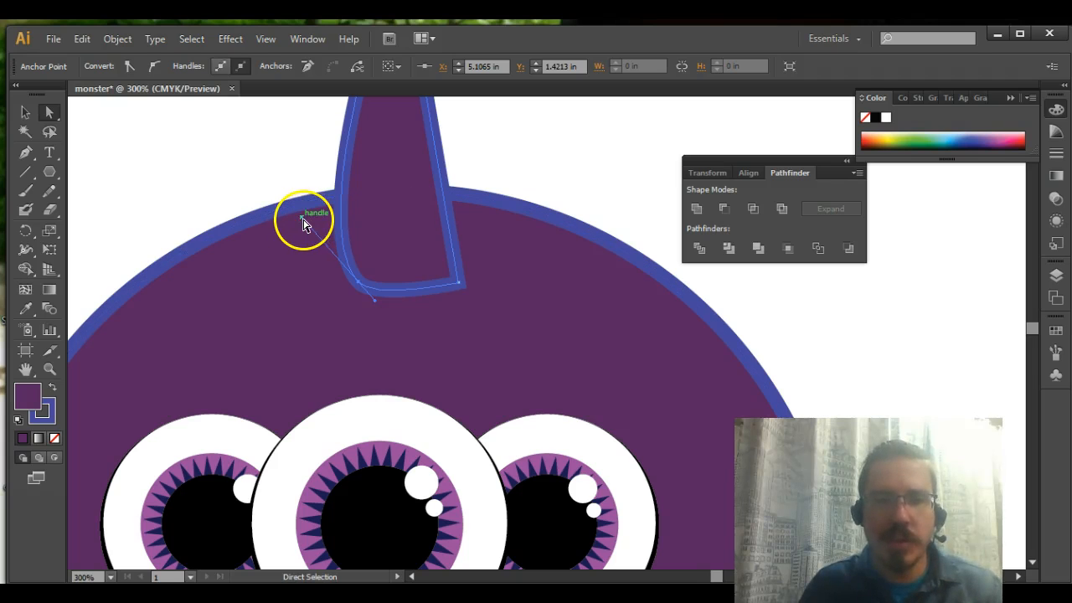
pyautogui.moveTo(303, 222); pyautogui.dragTo(360, 224)
pyautogui.scroll(-5, 377, 239)
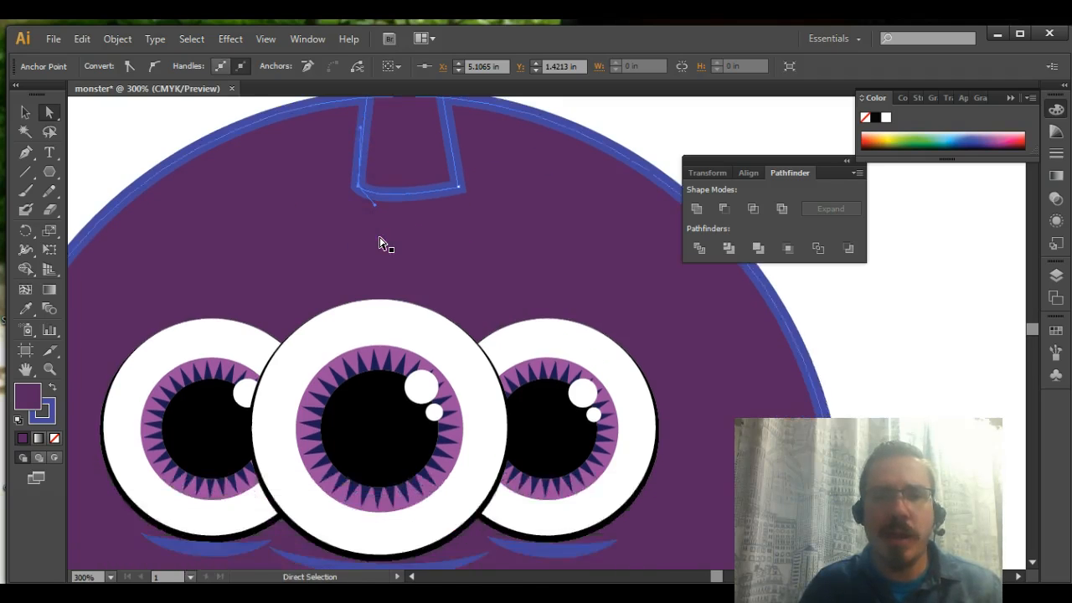
pyautogui.scroll(11, 377, 239)
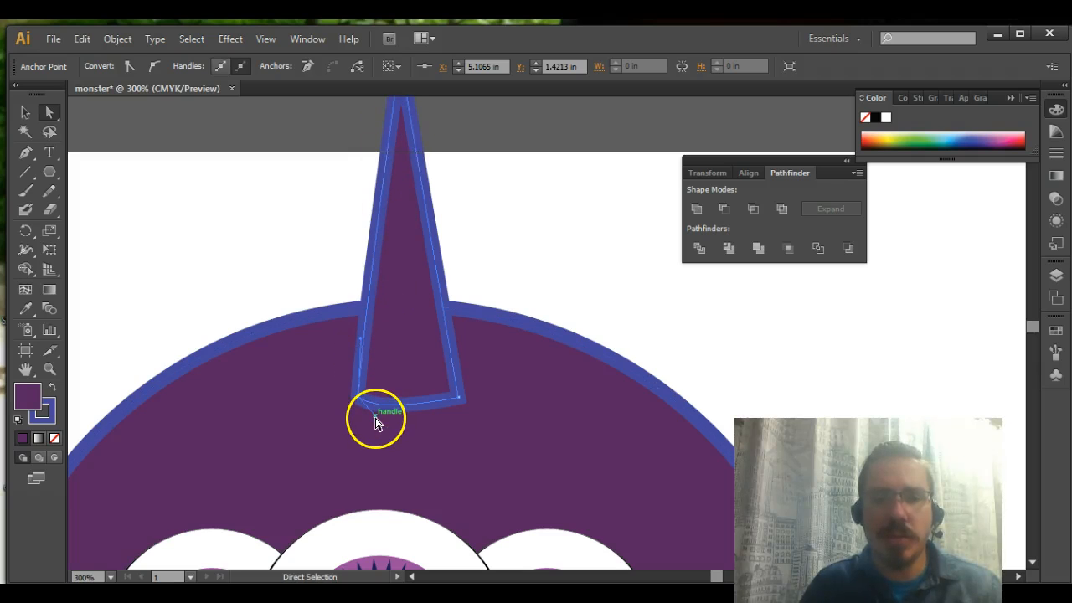
pyautogui.moveTo(375, 418); pyautogui.dragTo(400, 432)
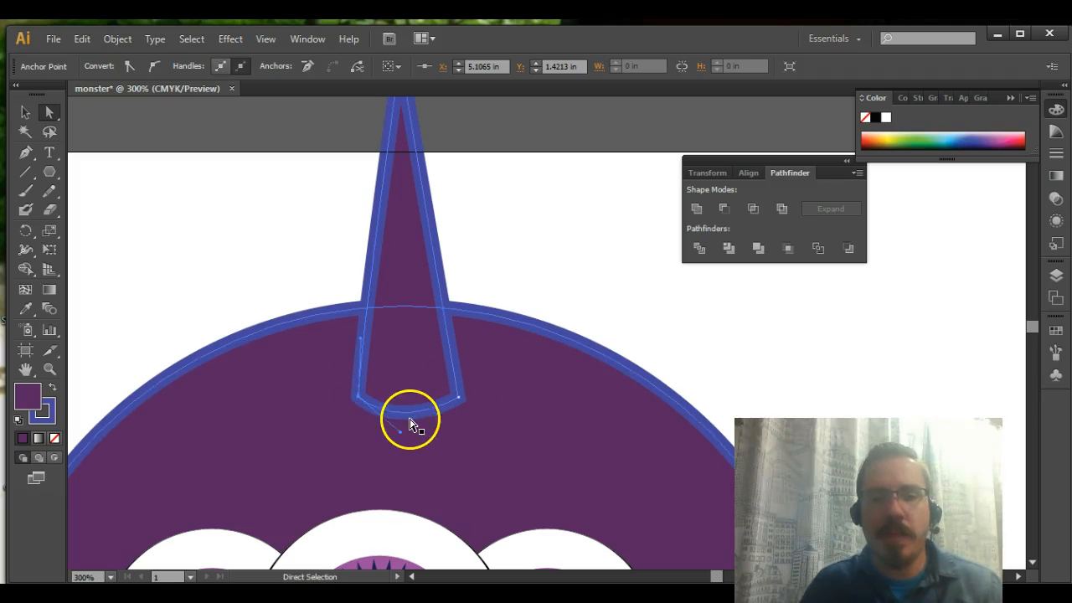
# Convert the horn's right base corner to smooth, straighten that side with its upper handle, and shape an even curved base with the lower handle
pyautogui.moveTo(458, 402); pyautogui.dragTo(459, 401)
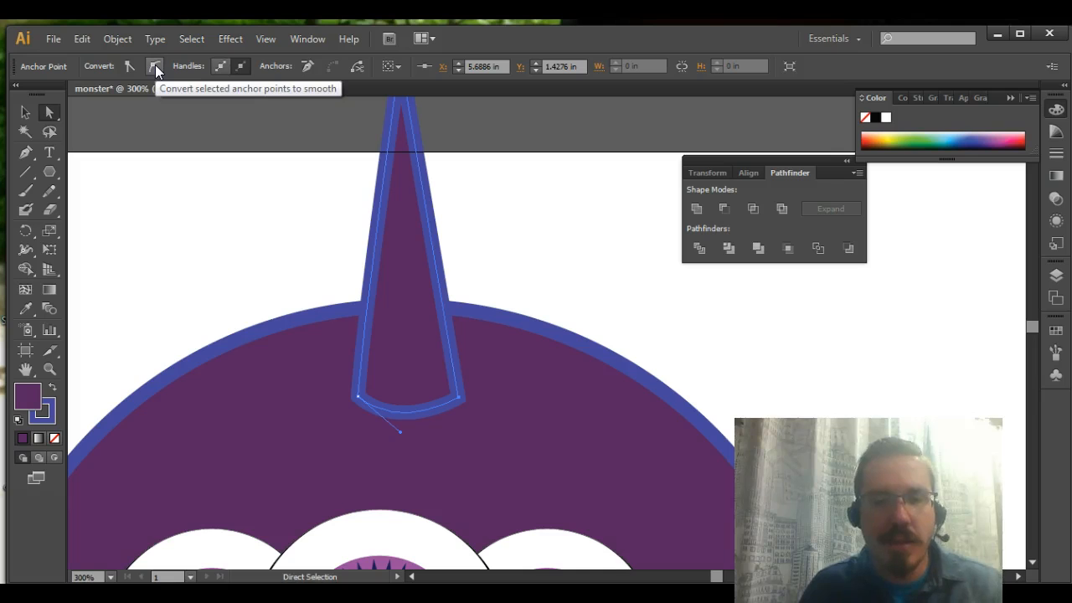
pyautogui.click(155, 66)
pyautogui.click(412, 405)
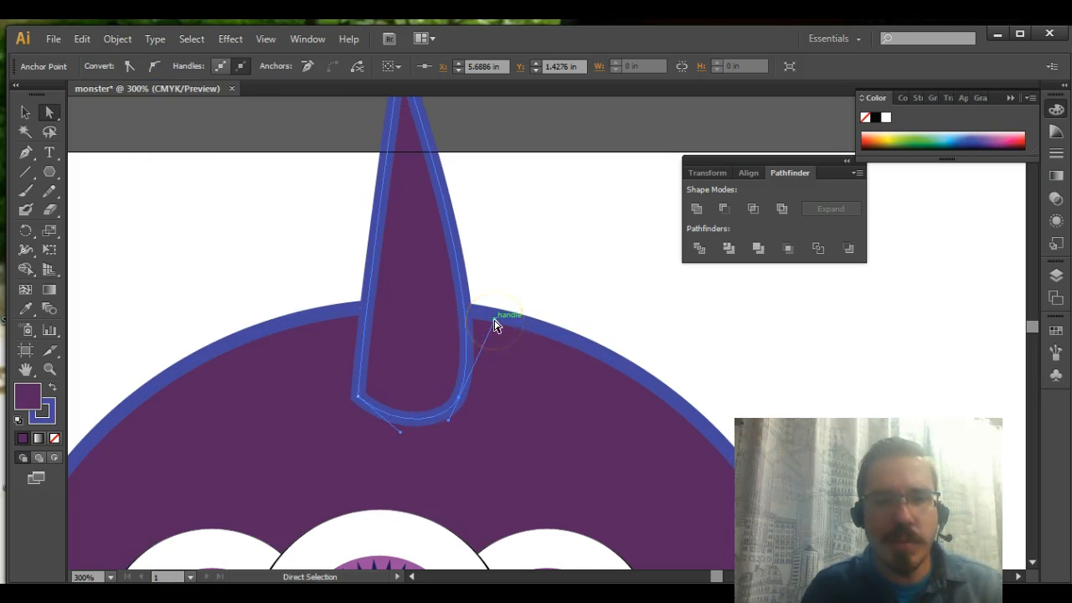
pyautogui.moveTo(493, 331); pyautogui.dragTo(449, 324)
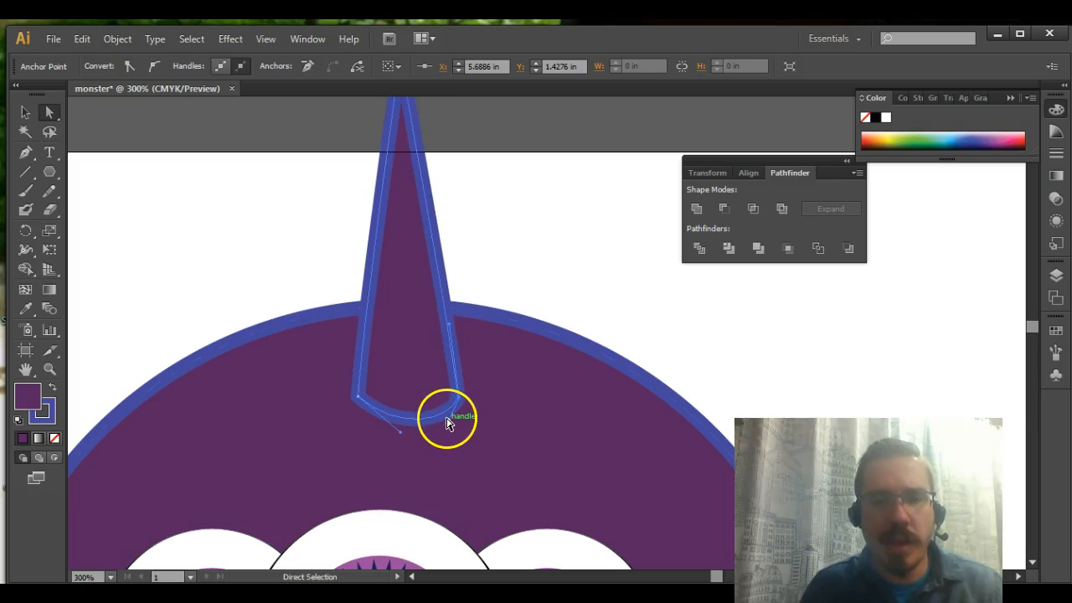
pyautogui.moveTo(449, 420); pyautogui.dragTo(392, 426)
pyautogui.click(522, 294)
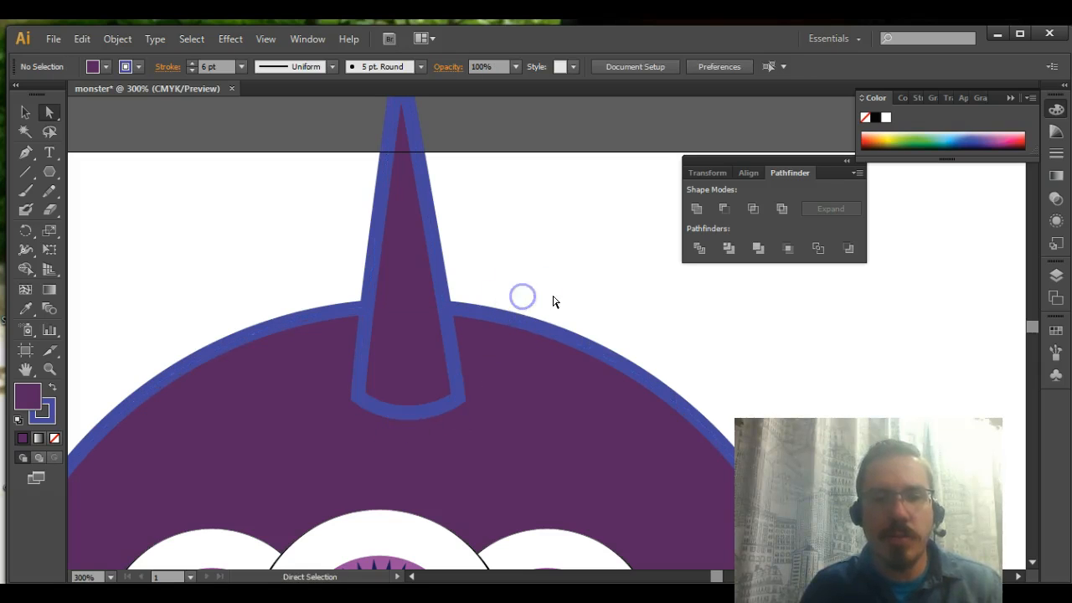
pyautogui.scroll(-2, 560, 302)
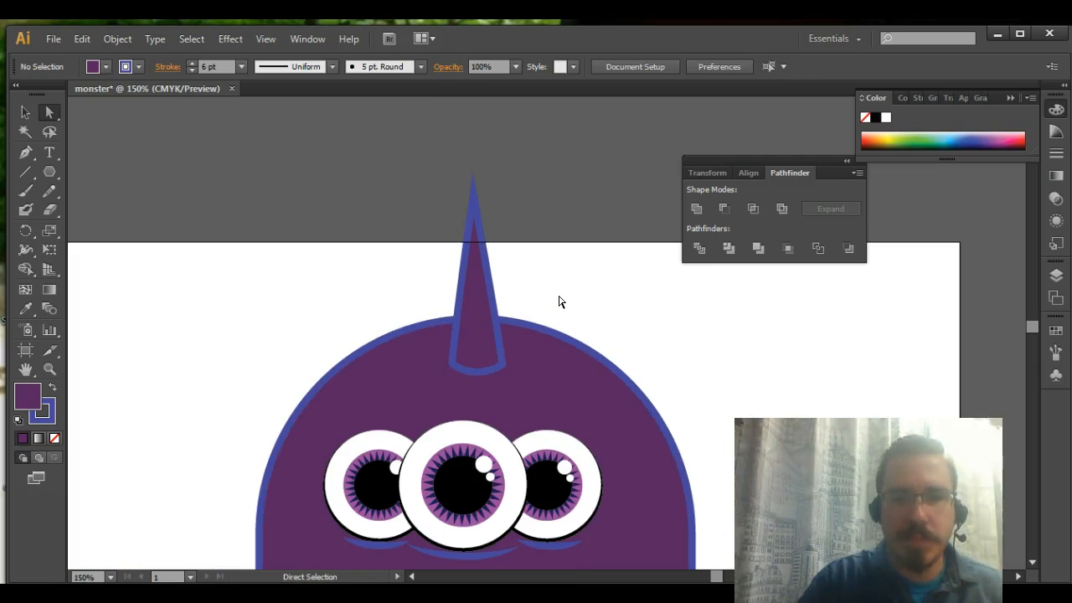
# Fill the horn with white
pyautogui.click(460, 342)
pyautogui.click(217, 125)
pyautogui.click(480, 329)
pyautogui.click(480, 329)
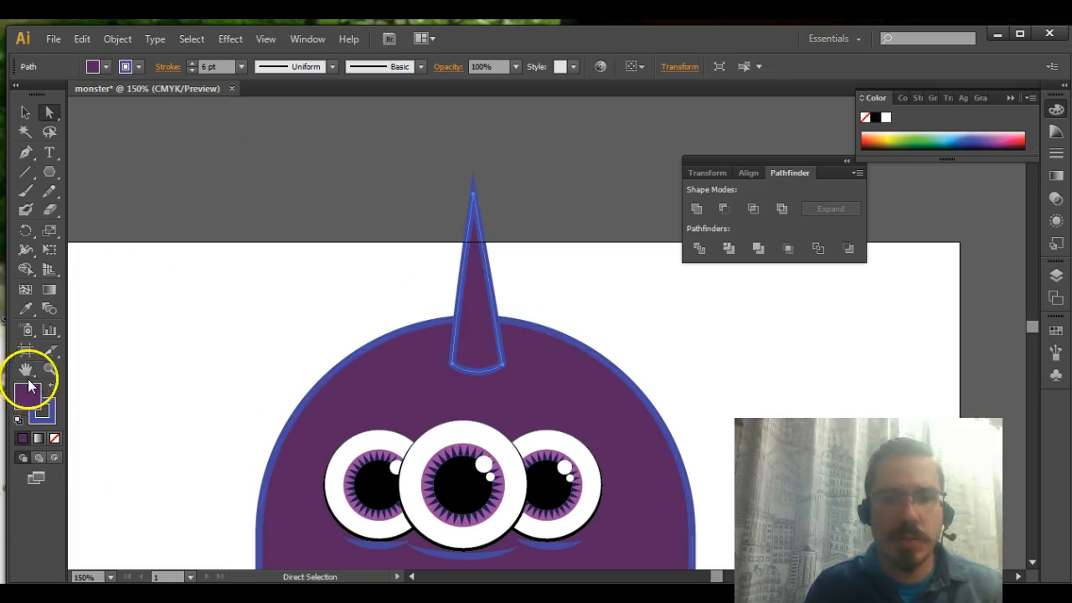
pyautogui.click(886, 119)
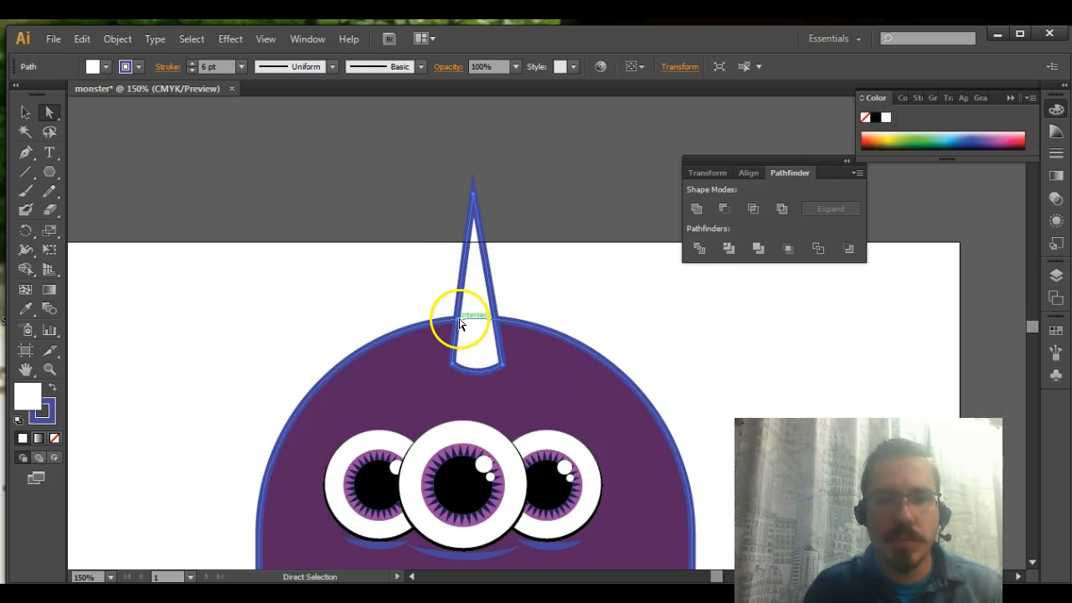
pyautogui.click(413, 256)
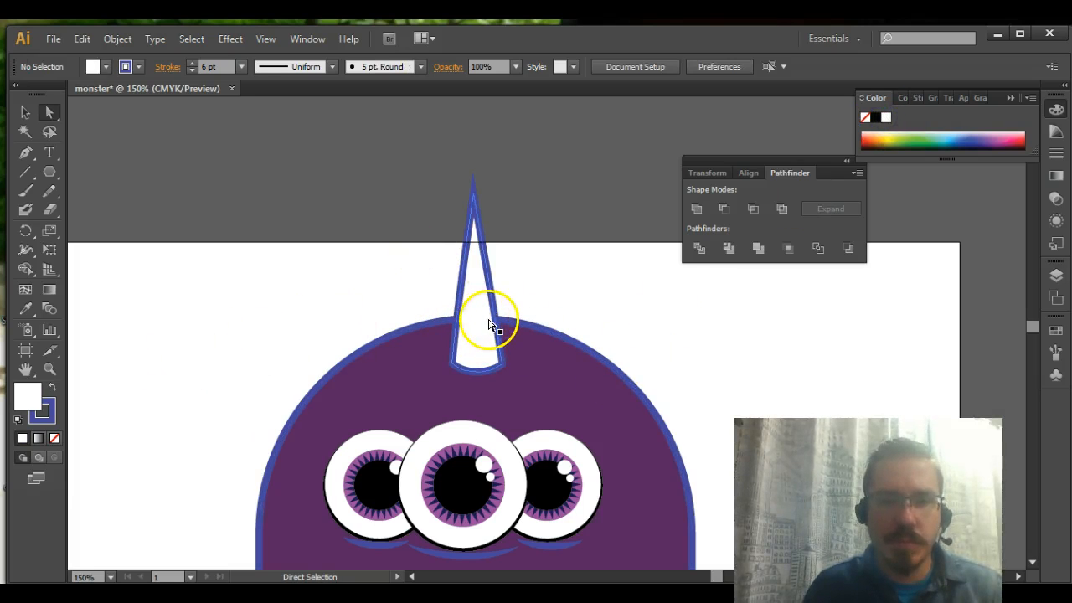
# Change the horn's stroke colour to black
pyautogui.click(494, 325)
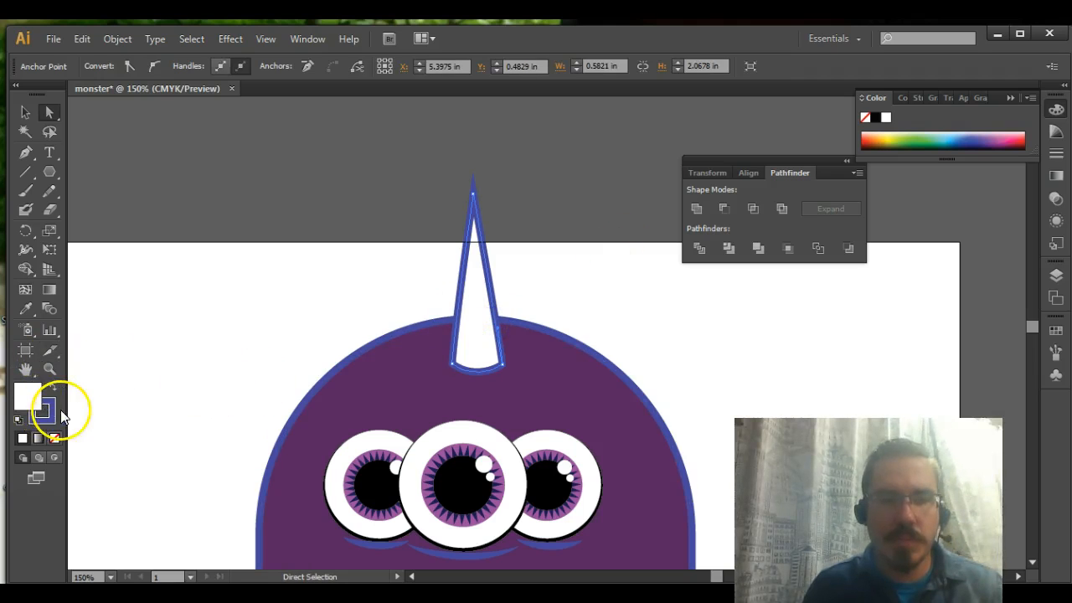
pyautogui.click(875, 117)
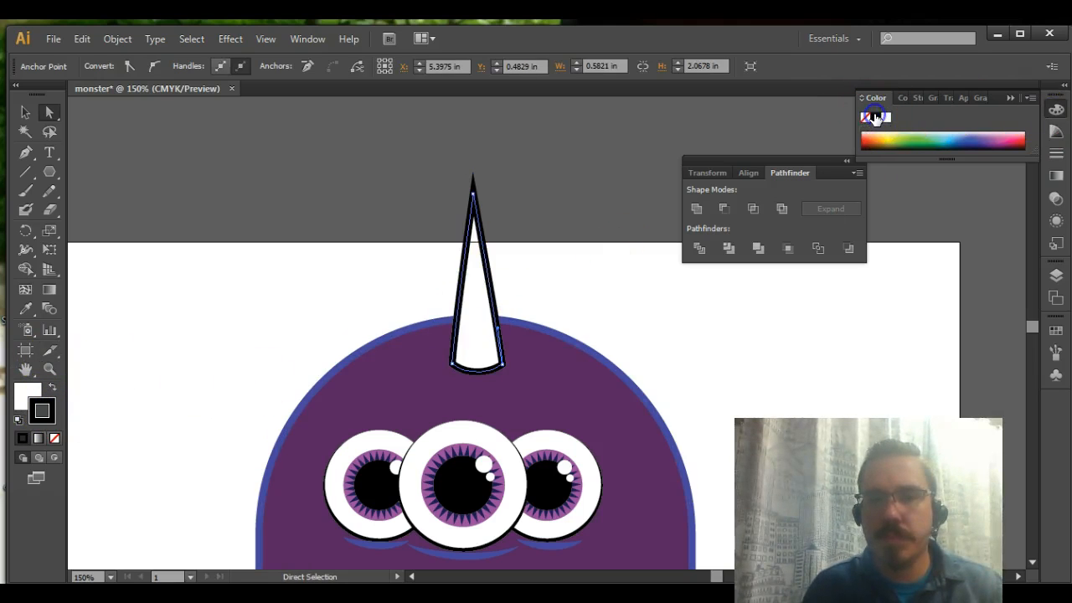
pyautogui.click(539, 284)
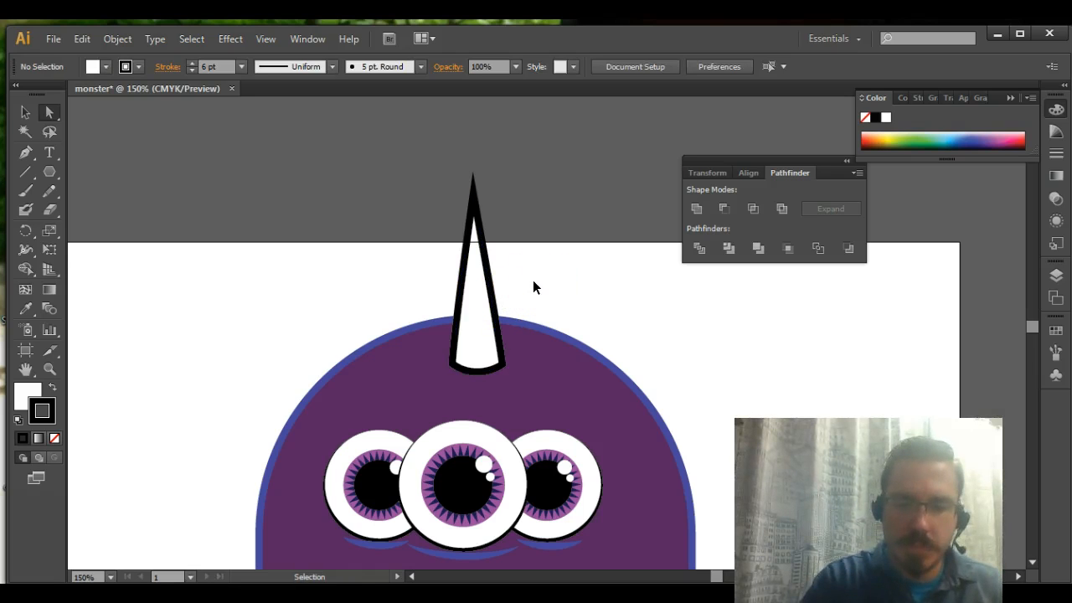
# Duplicate the blue crease under the middle eye, place the copy just below the horn's base, and flatten its curve
pyautogui.hotkey('ctrl', '-')
pyautogui.hotkey('ctrl', '-')
pyautogui.hotkey('ctrl', '+')
pyautogui.hotkey('ctrl', '+')
pyautogui.hotkey('ctrl', '+')
pyautogui.hotkey('ctrl', '+')
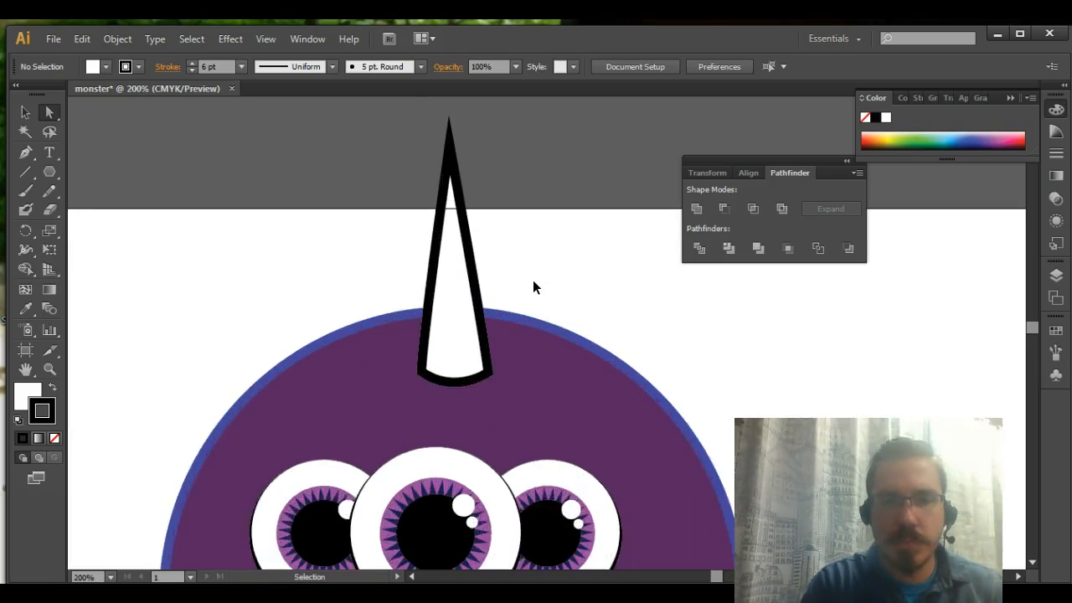
pyautogui.press('space')
pyautogui.moveTo(405, 428); pyautogui.dragTo(310, 228)
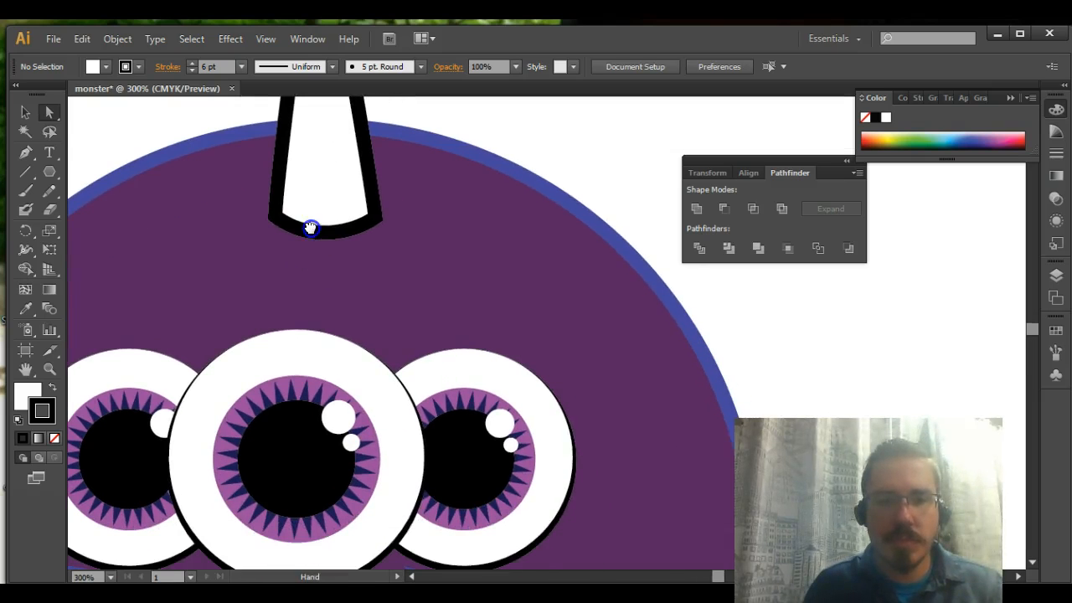
pyautogui.moveTo(297, 329); pyautogui.dragTo(341, 219)
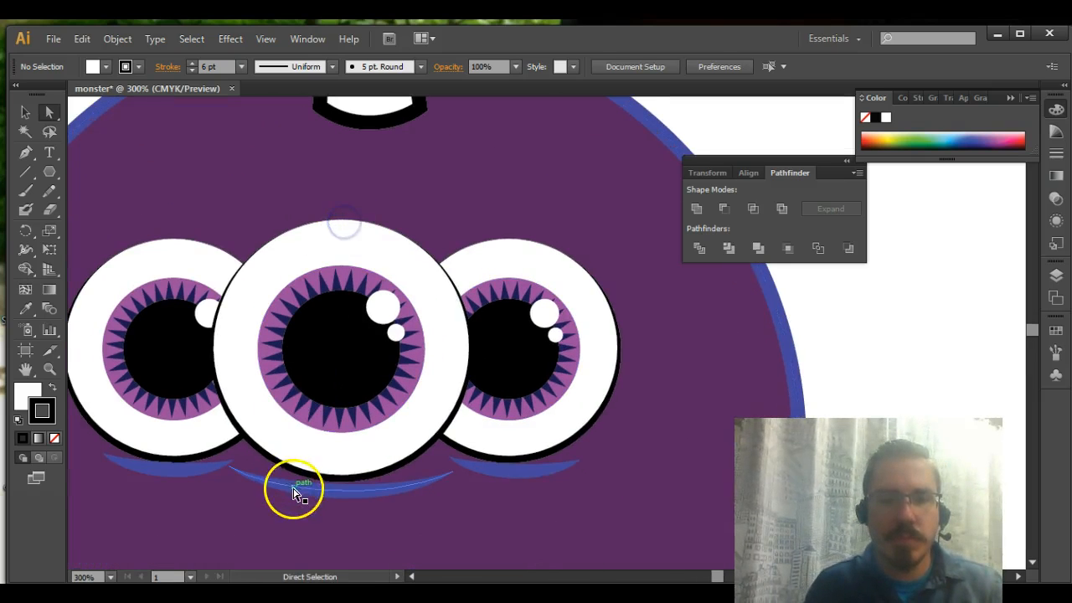
pyautogui.click(293, 491)
pyautogui.hotkey('ctrl', 'c')
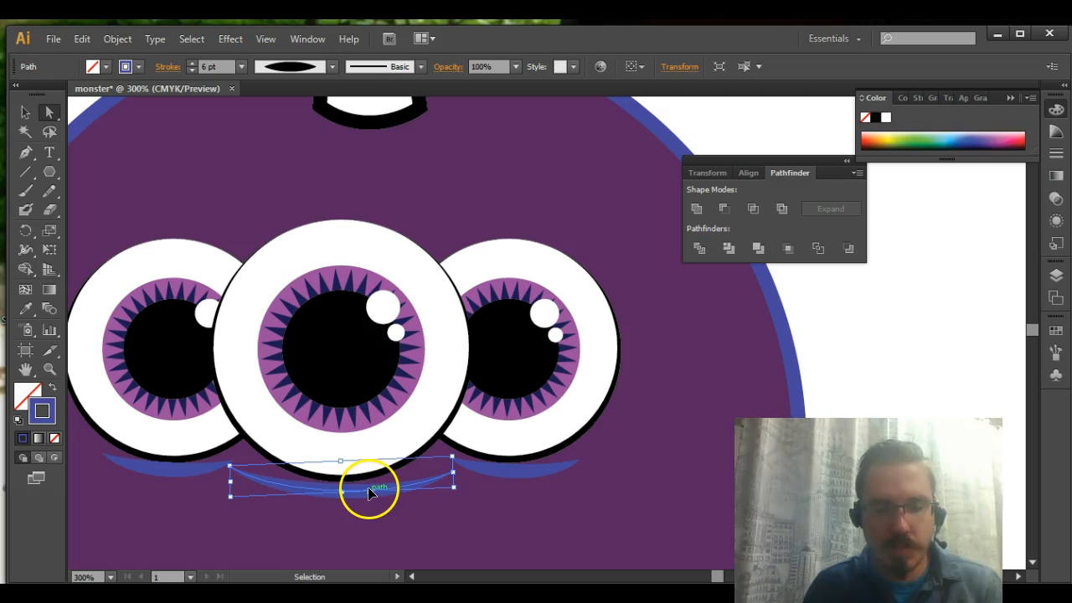
pyautogui.hotkey('ctrl', 'v')
pyautogui.moveTo(527, 358); pyautogui.dragTo(359, 154)
pyautogui.scroll(4, 394, 164)
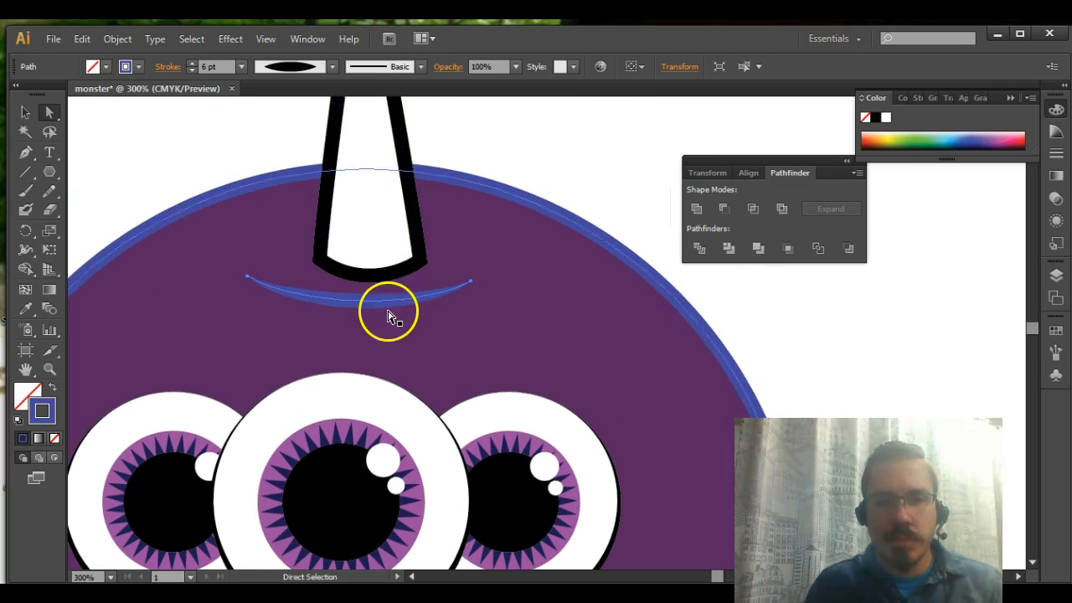
pyautogui.click(544, 163)
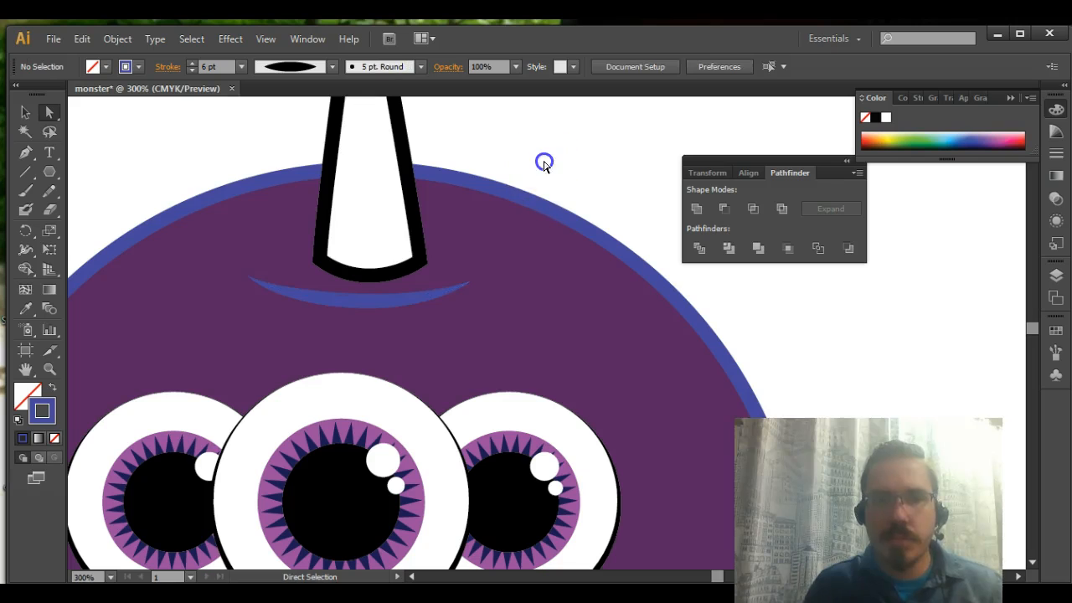
pyautogui.moveTo(429, 281)
pyautogui.mouseDown()
pyautogui.moveTo(414, 296)
pyautogui.moveTo(416, 287)
pyautogui.mouseUp()
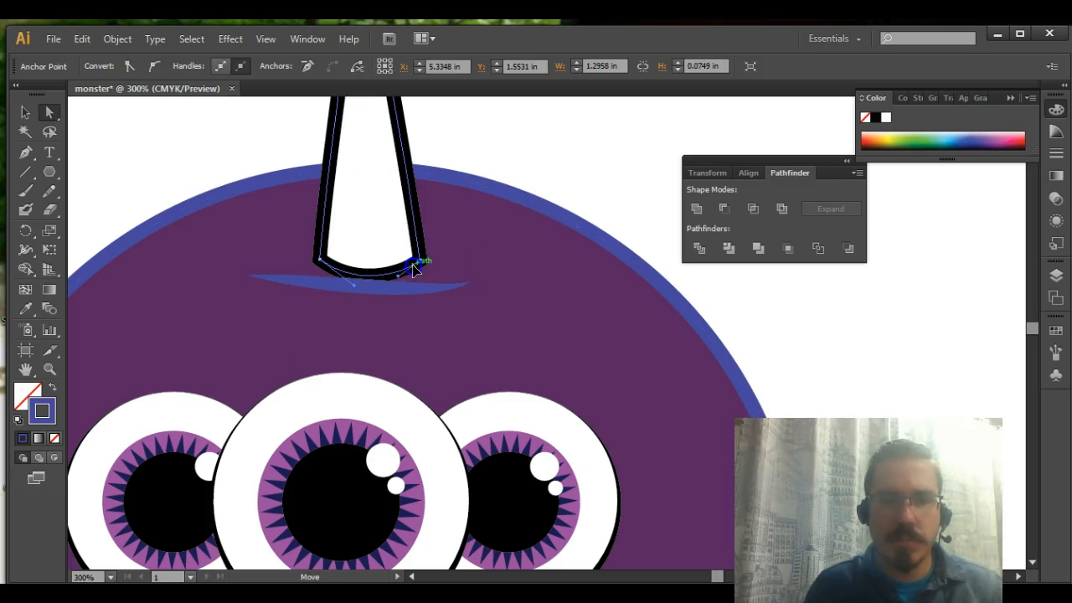
# Sample the body's blue outline onto the horn with the Eyedropper and set the horn's fill back to white
pyautogui.click(26, 309)
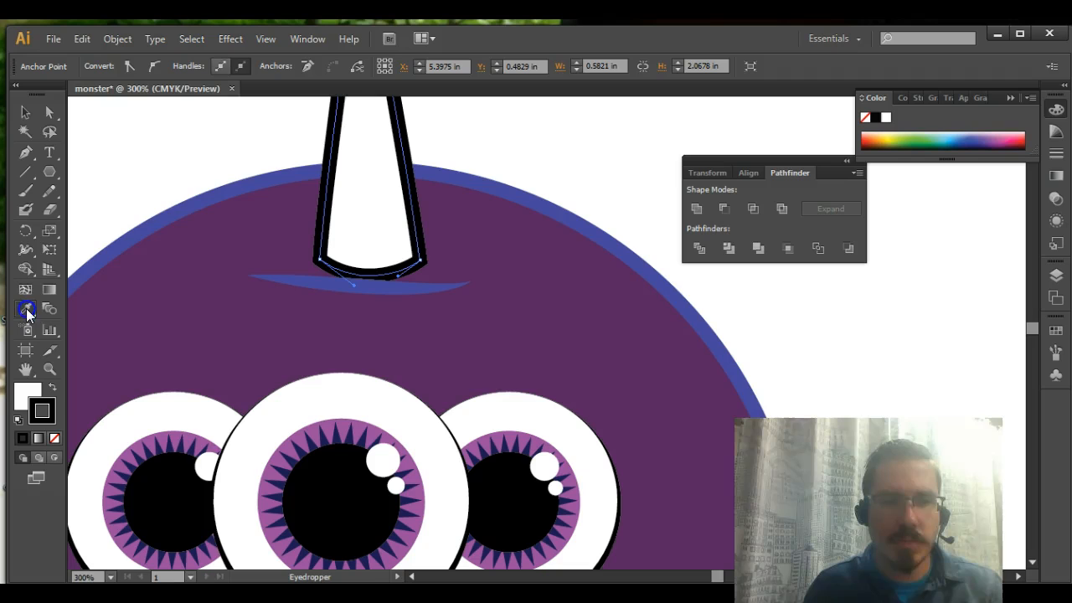
pyautogui.click(191, 205)
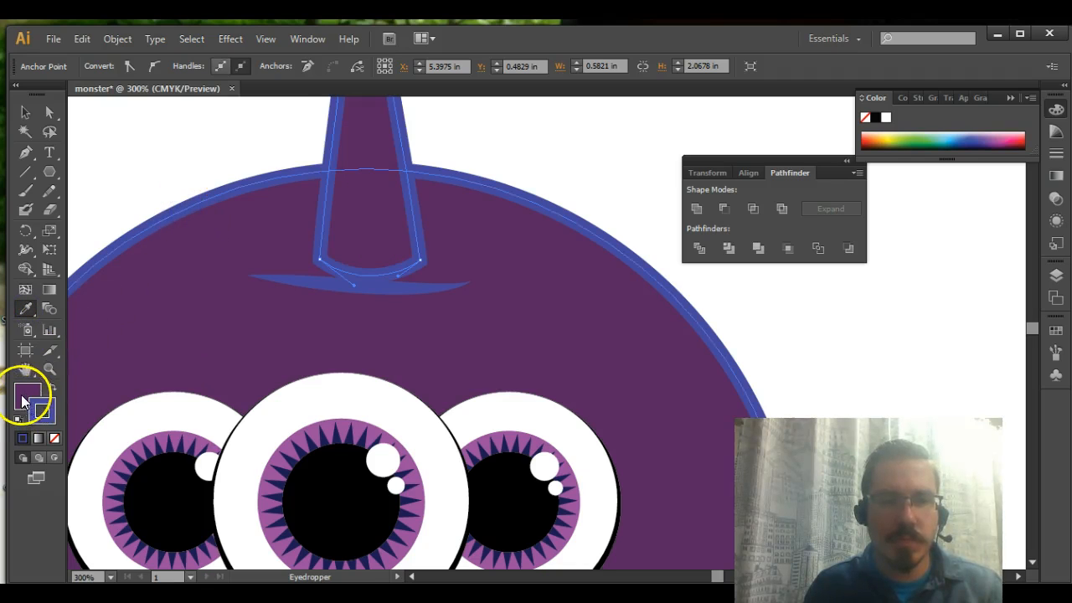
pyautogui.click(886, 117)
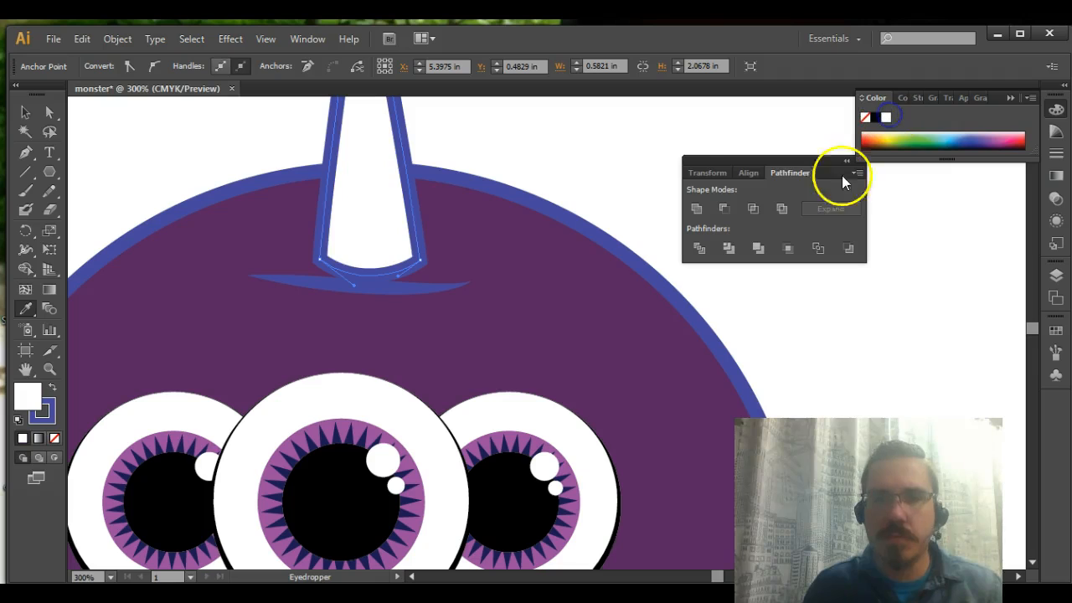
# Select the entire monster and nudge it down until the horn's tip lies within the artboard
pyautogui.hotkey('ctrl', '1')
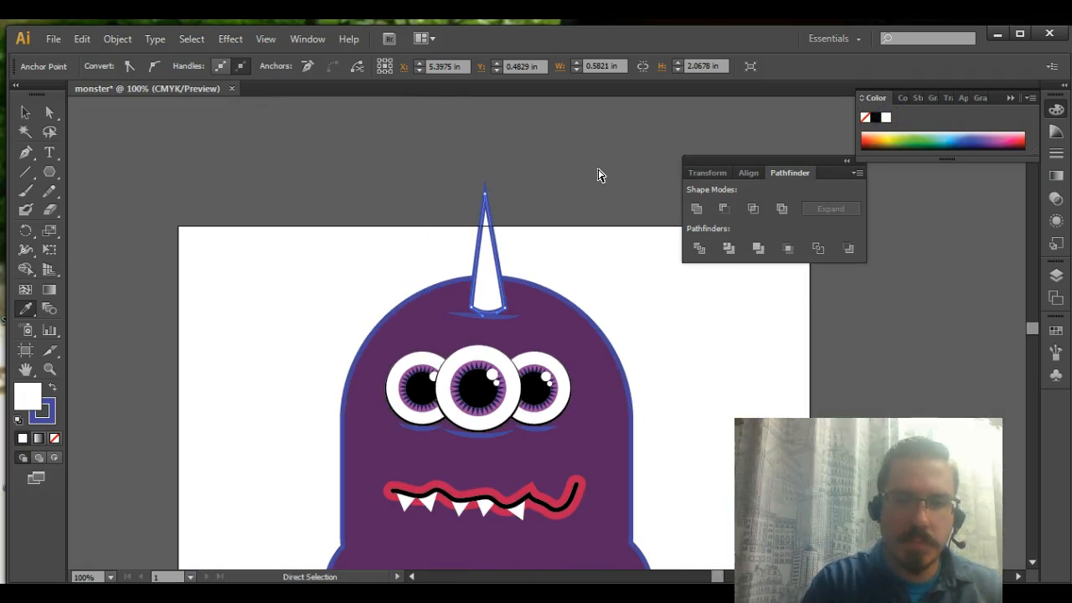
pyautogui.click(25, 112)
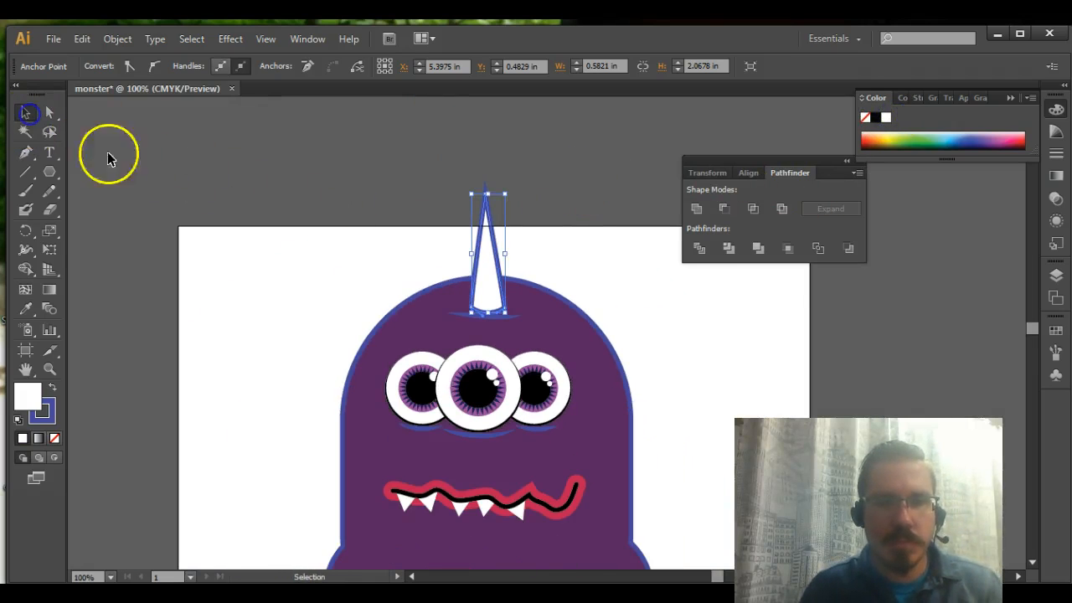
pyautogui.click(205, 170)
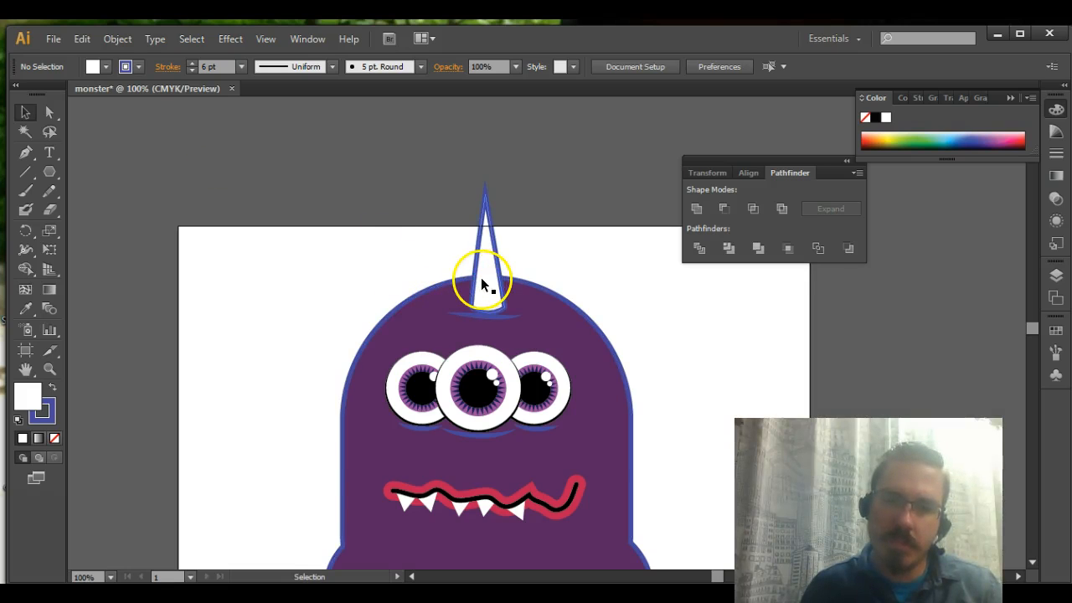
pyautogui.scroll(-3, 483, 284)
pyautogui.moveTo(366, 149); pyautogui.dragTo(646, 498)
pyautogui.press('Down')
pyautogui.press('Down')
pyautogui.press('Down')
pyautogui.press('Down')
pyautogui.press('Down')
pyautogui.press('Down')
pyautogui.press('Down')
pyautogui.press('Down')
pyautogui.press('Down')
pyautogui.press('Down')
pyautogui.press('Down')
pyautogui.press('Down')
pyautogui.press('Down')
pyautogui.press('Down')
pyautogui.press('Down')
pyautogui.press('Down')
pyautogui.press('Down')
pyautogui.press('Down')
pyautogui.press('Down')
pyautogui.press('Down')
pyautogui.press('Down')
pyautogui.press('Down')
pyautogui.press('Down')
pyautogui.press('Down')
pyautogui.press('Down')
pyautogui.press('Down')
pyautogui.press('Down')
pyautogui.press('Down')
pyautogui.press('Down')
pyautogui.press('Down')
pyautogui.press('Down')
pyautogui.press('Down')
pyautogui.press('Down')
pyautogui.press('Down')
pyautogui.press('Down')
pyautogui.press('Down')
pyautogui.press('Down')
pyautogui.press('Down')
pyautogui.press('Down')
pyautogui.press('Down')
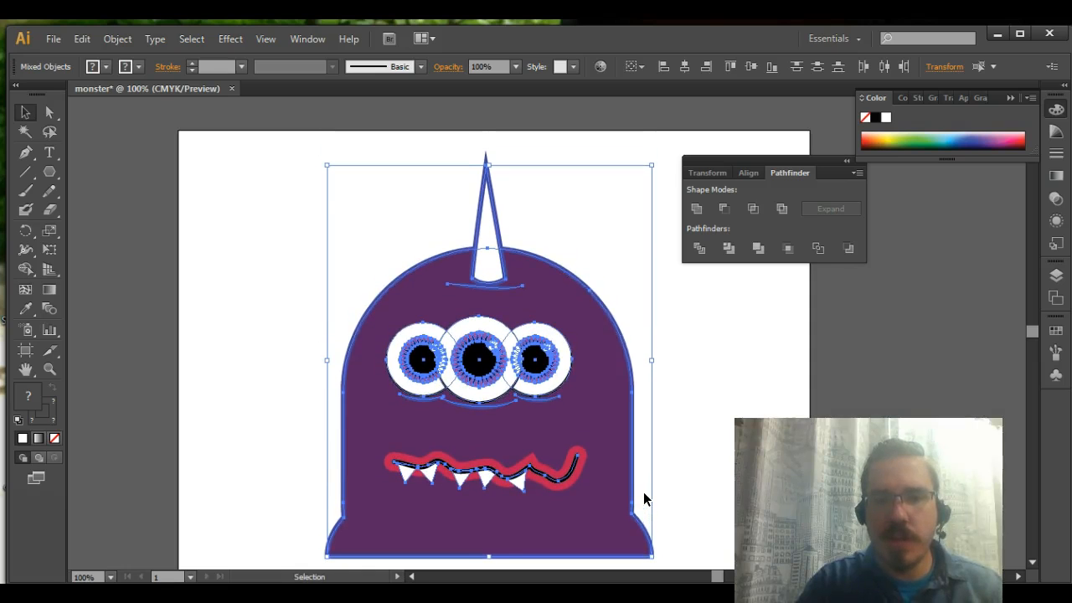
pyautogui.click(227, 206)
pyautogui.scroll(-3, 249, 223)
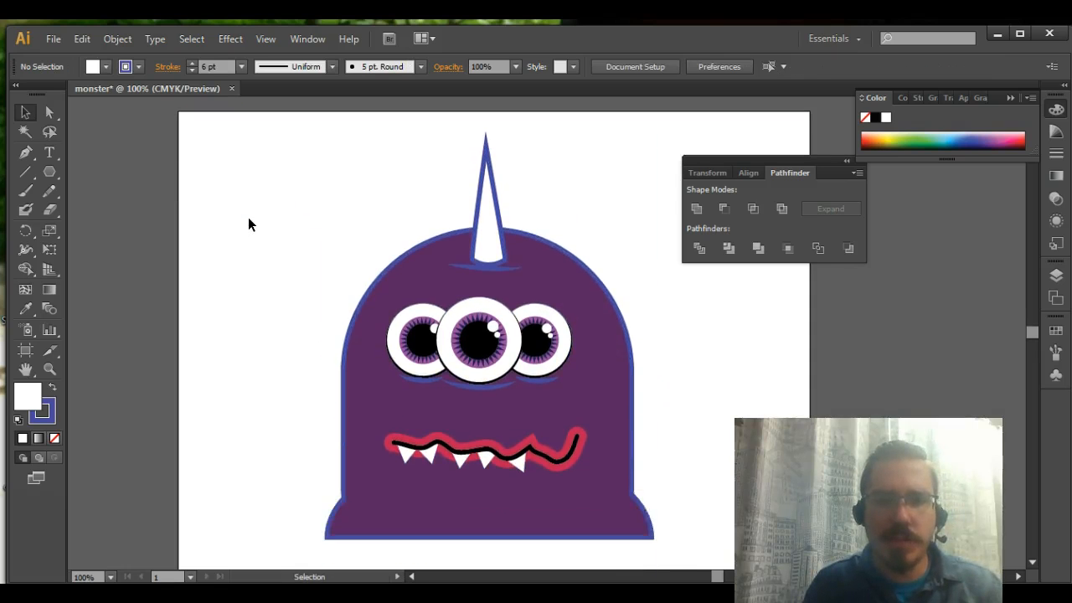
# Duplicate the horn in place and scale the copy down so it sits along the original's left side and base
pyautogui.press('a')
pyautogui.hotkey('ctrl', '=')
pyautogui.hotkey('ctrl', '=')
pyautogui.hotkey('ctrl', '=')
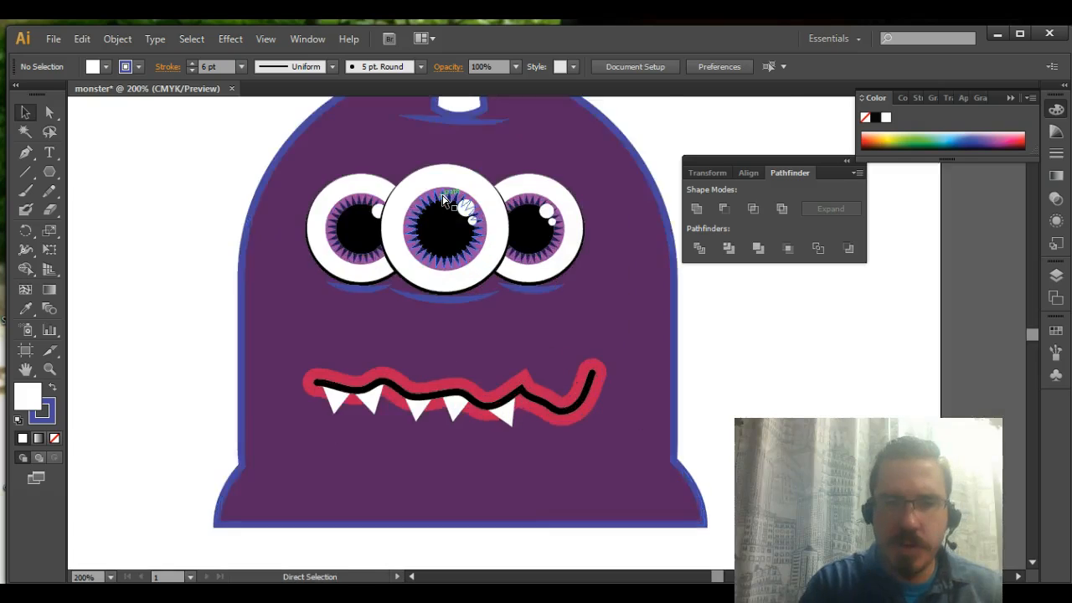
pyautogui.moveTo(441, 194); pyautogui.dragTo(438, 548)
pyautogui.moveTo(452, 277); pyautogui.dragTo(491, 492)
pyautogui.click(399, 349)
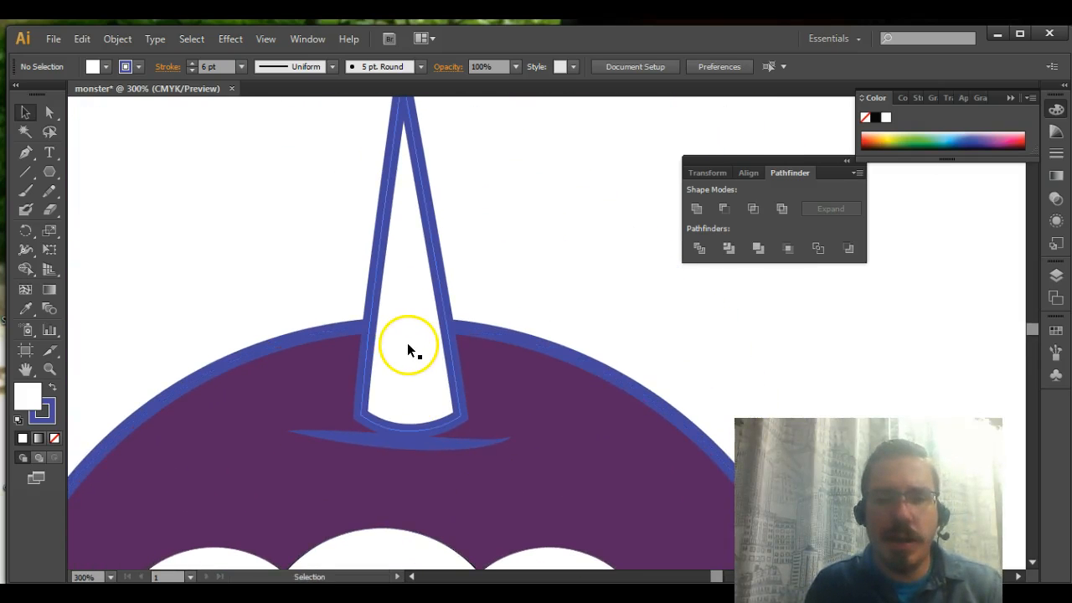
pyautogui.click(399, 347)
pyautogui.scroll(-1, 407, 346)
pyautogui.scroll(2, 406, 346)
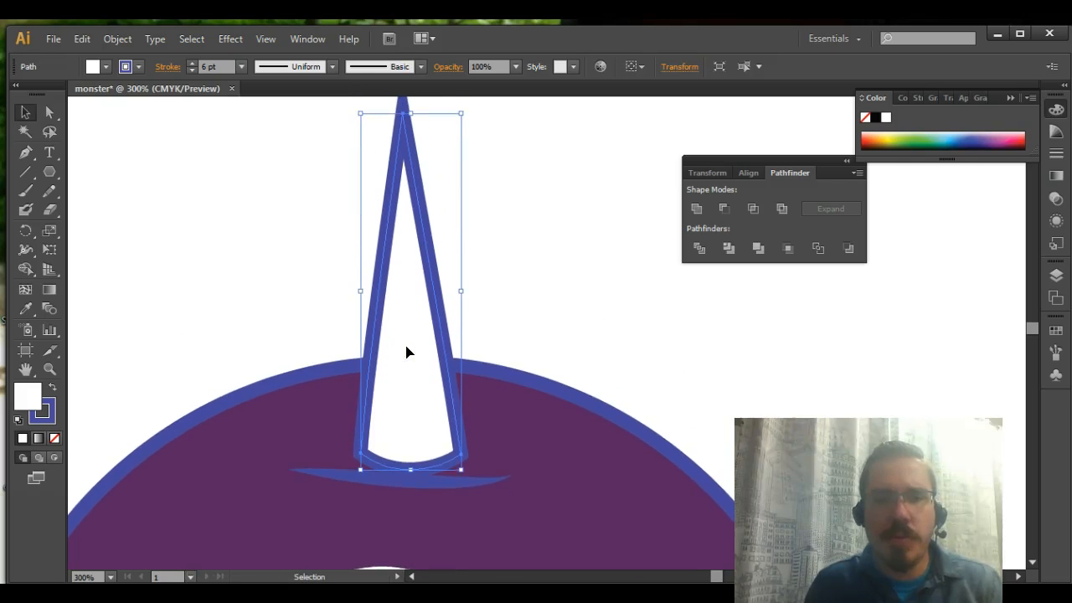
pyautogui.scroll(1, 407, 352)
pyautogui.click(409, 331)
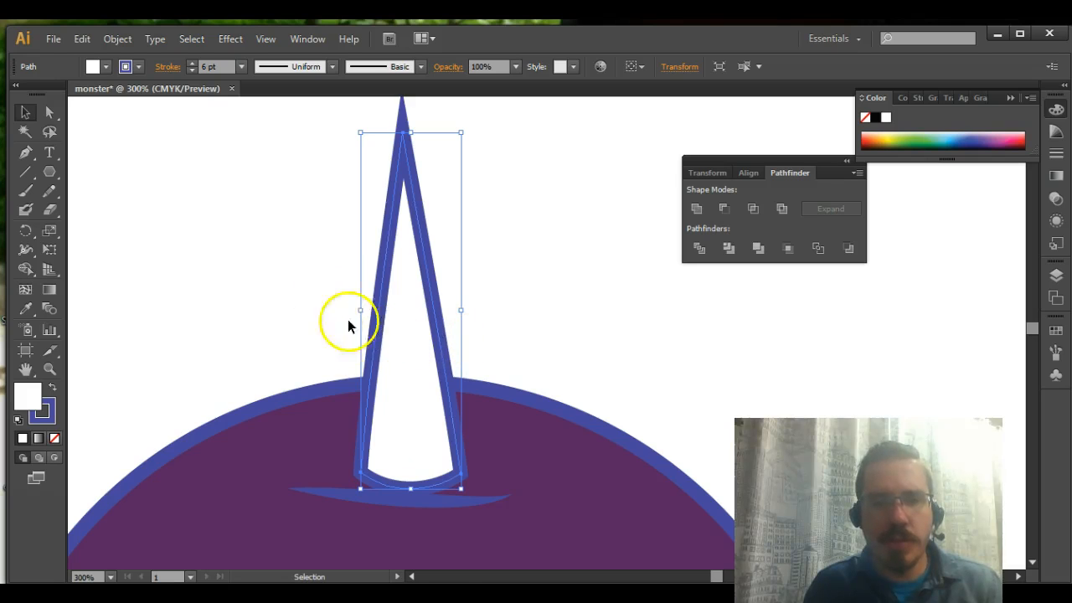
pyautogui.click(326, 299)
pyautogui.click(382, 328)
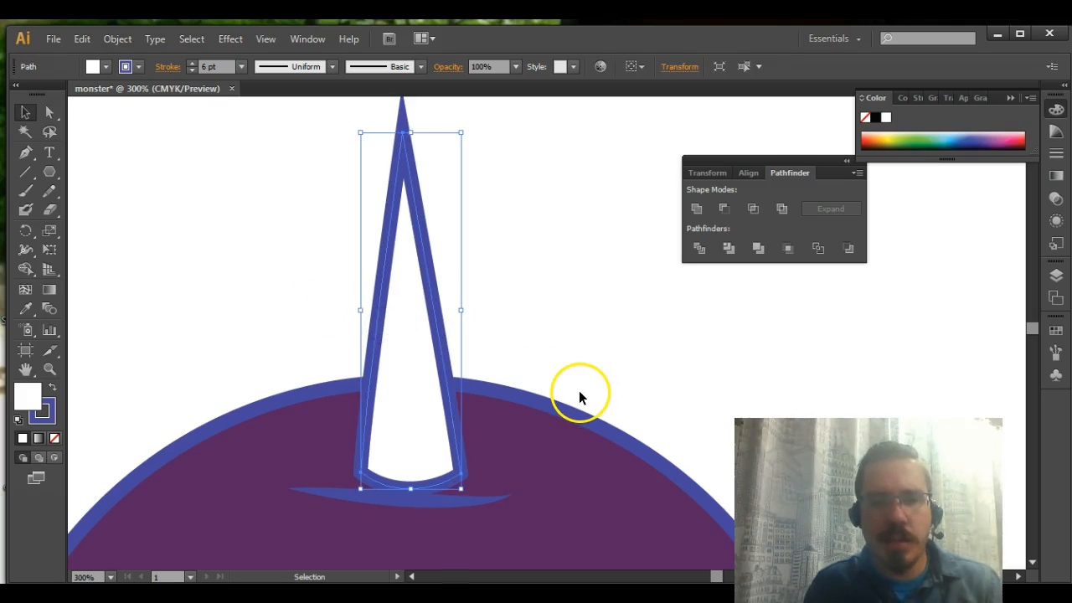
pyautogui.press('a')
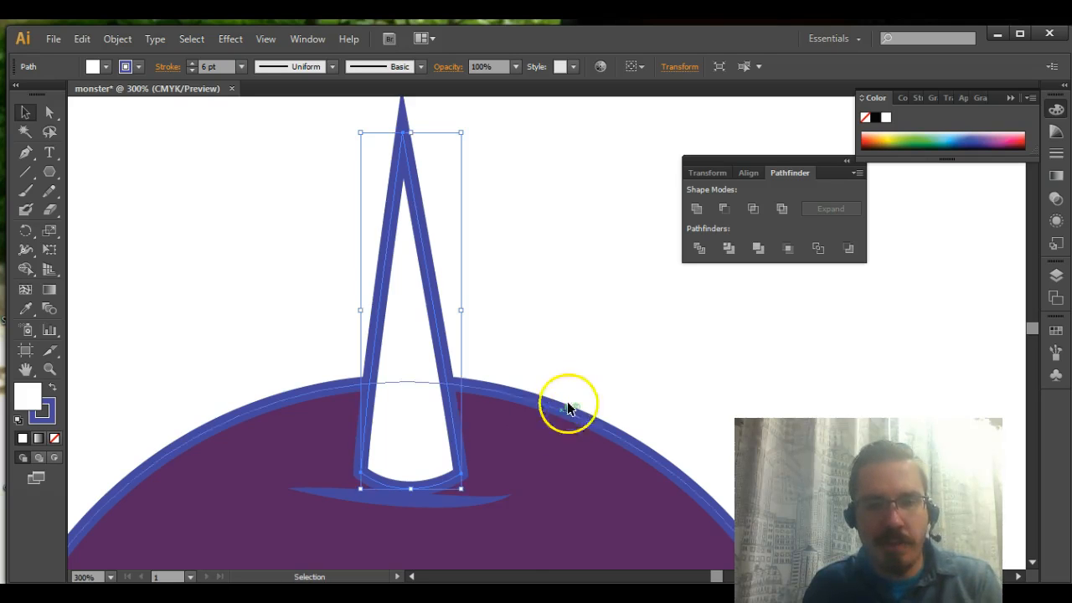
pyautogui.moveTo(462, 492); pyautogui.dragTo(414, 484)
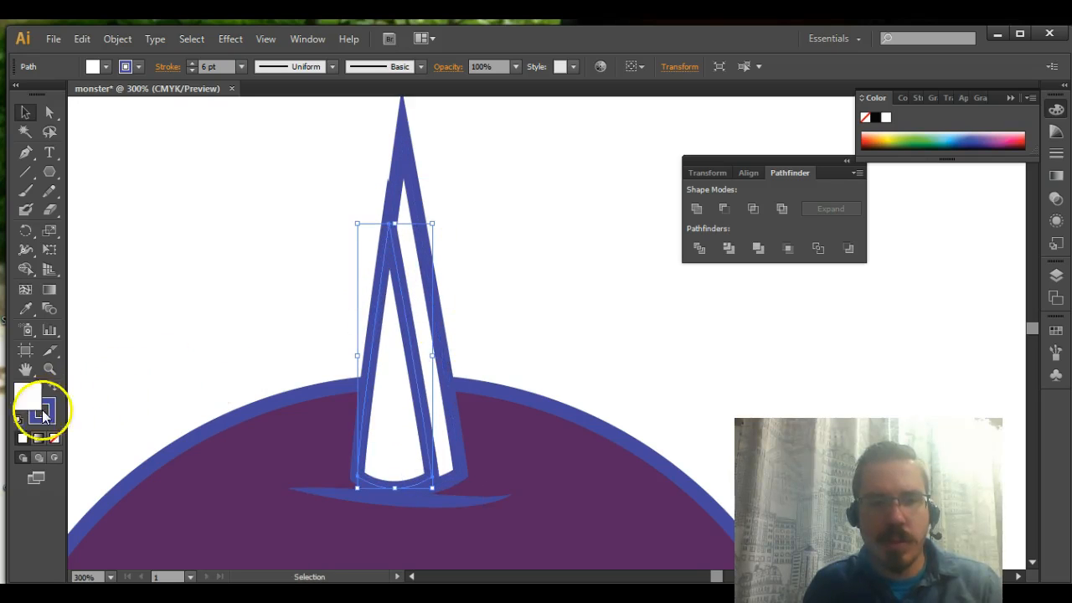
# Remove the smaller horn copy's stroke, move it inside the horn's outline, and stretch its base down to the outline's curve
pyautogui.click(54, 437)
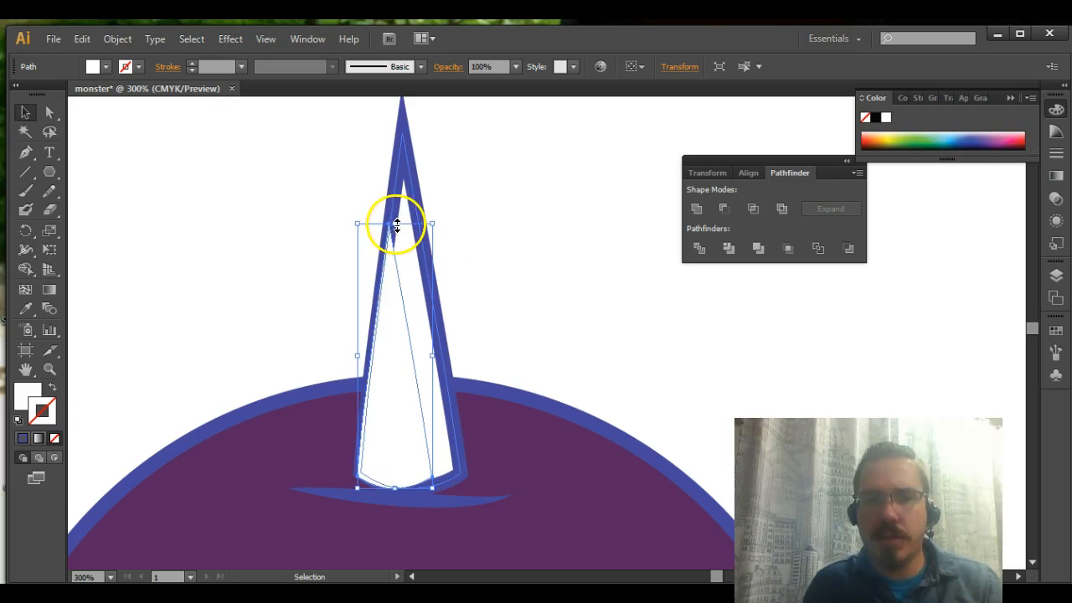
pyautogui.moveTo(391, 287); pyautogui.dragTo(404, 275)
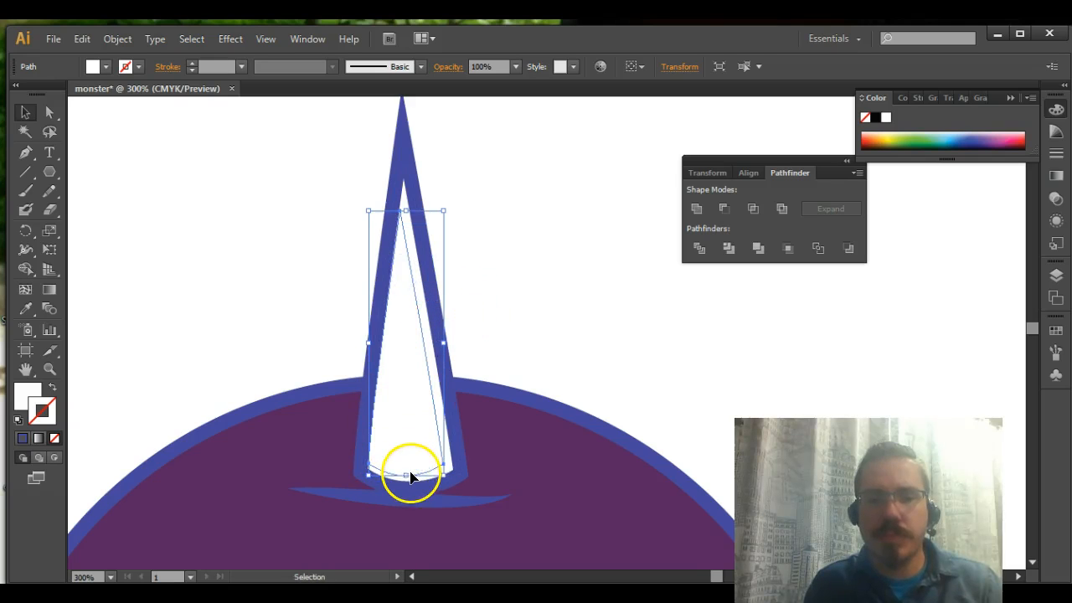
pyautogui.moveTo(408, 475); pyautogui.dragTo(406, 482)
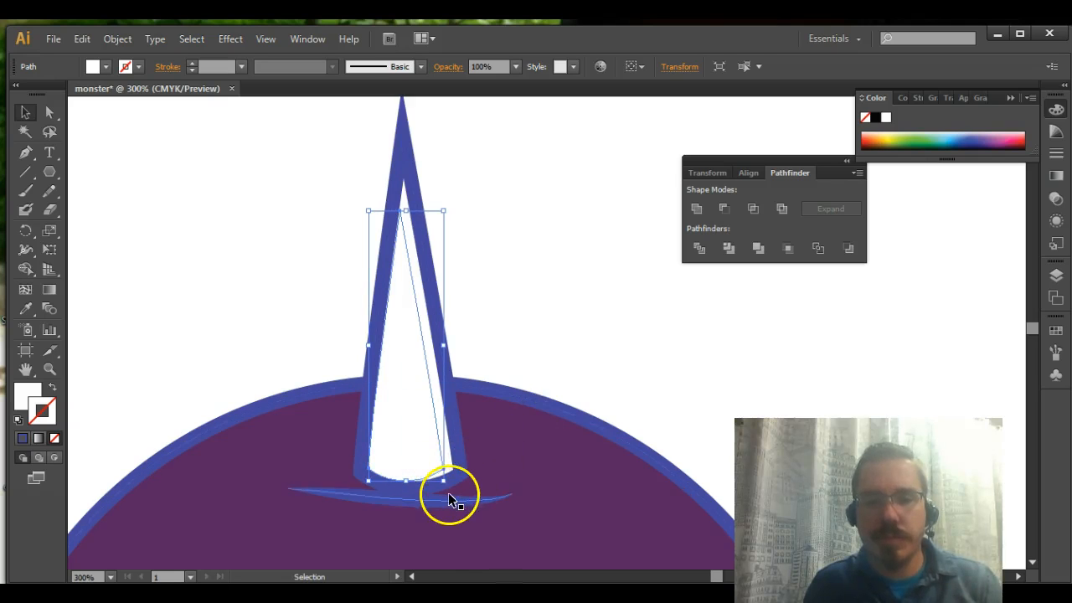
# Give the inner horn shape a yellow-green stroke and a pink fill
pyautogui.click(899, 134)
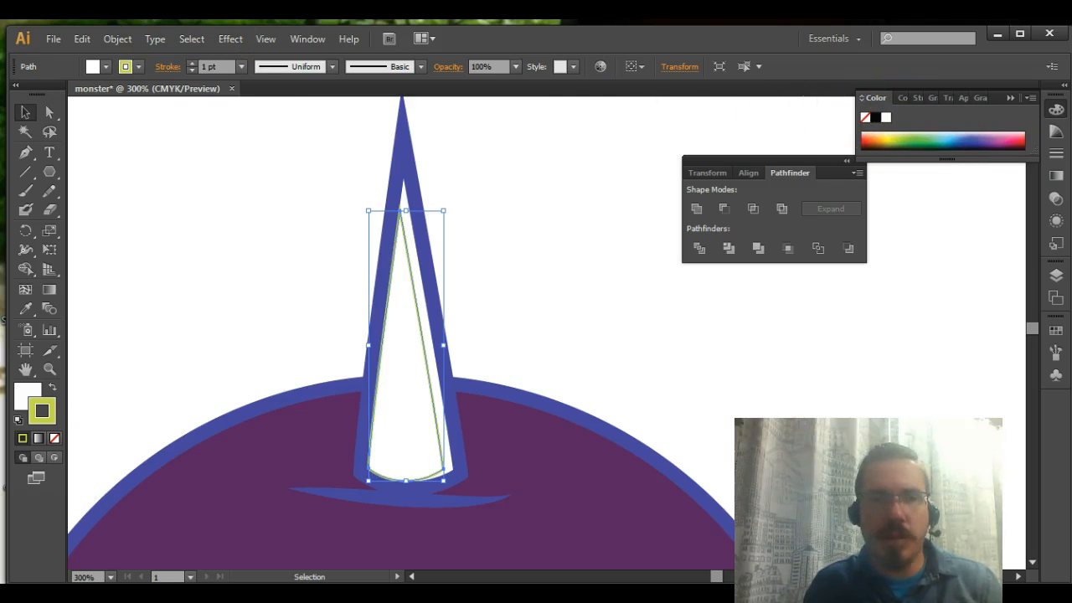
pyautogui.doubleClick(28, 394)
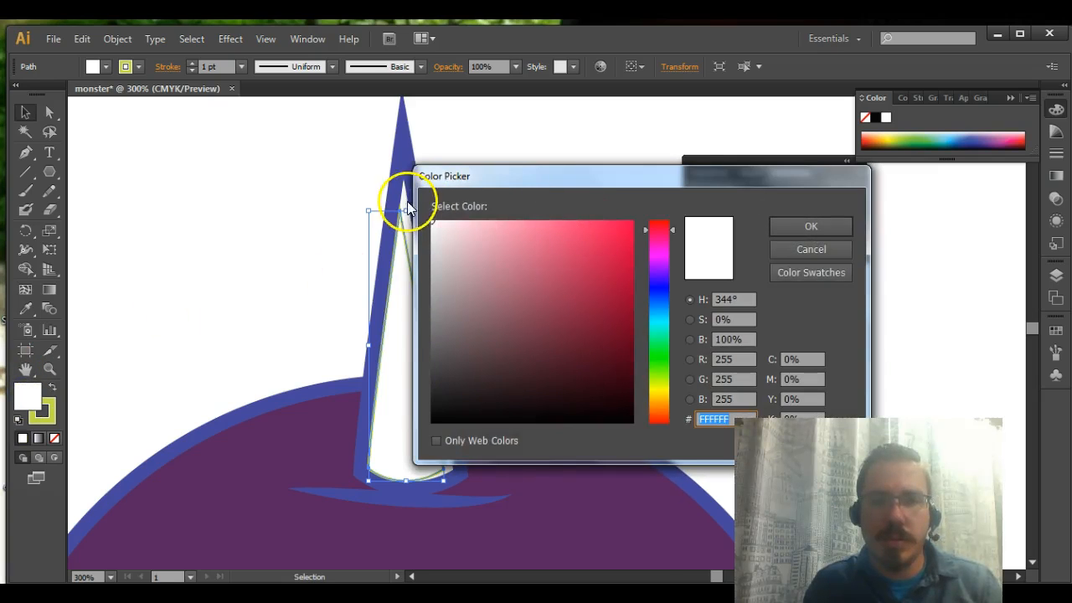
pyautogui.click(499, 222)
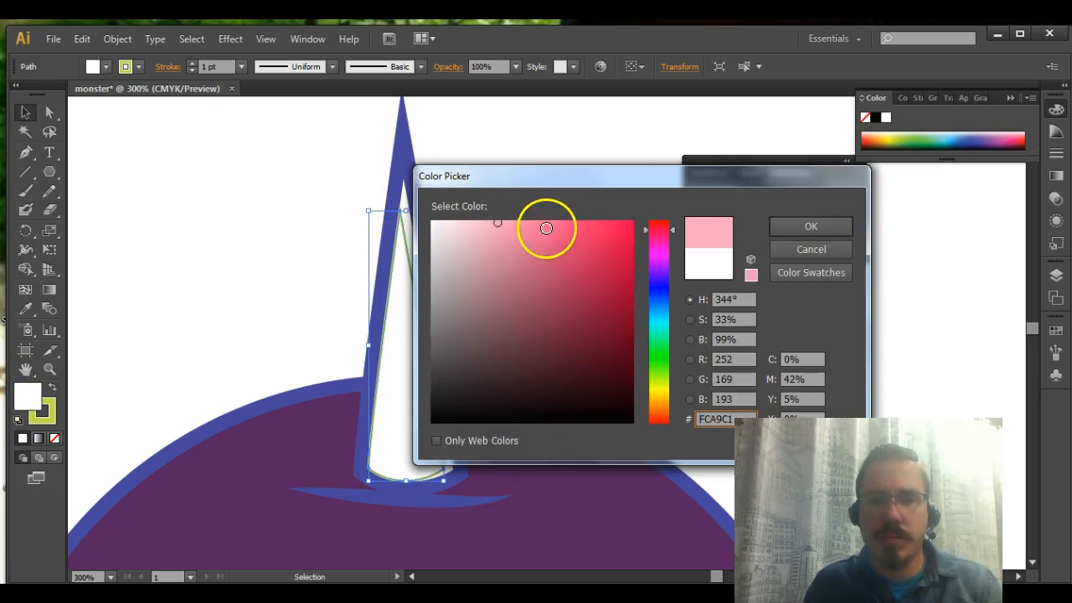
pyautogui.click(804, 228)
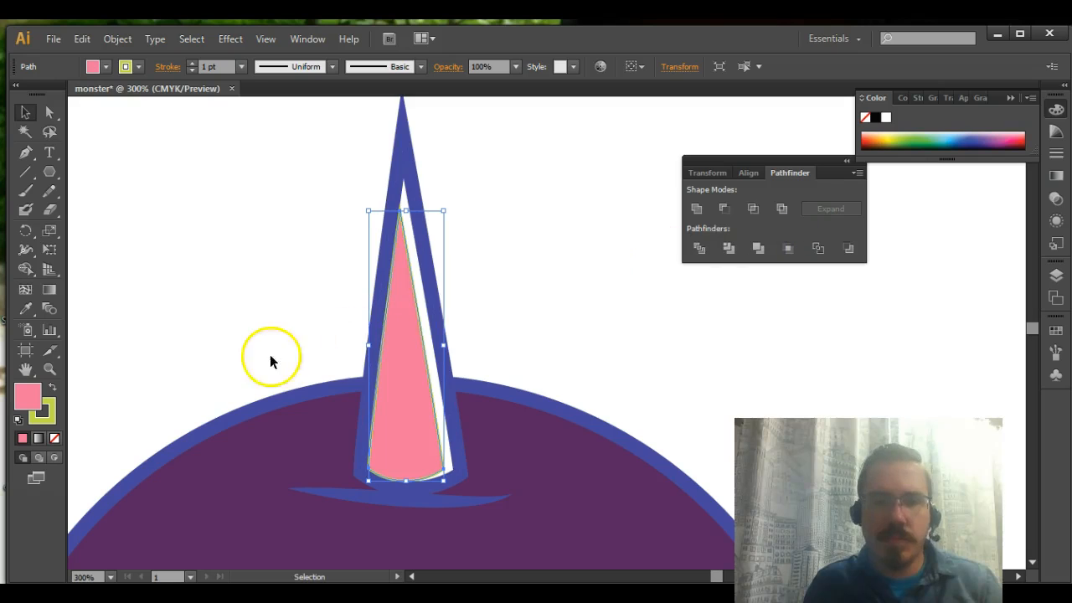
# Remove the yellow-green stroke from the pink inner horn shape
pyautogui.click(143, 167)
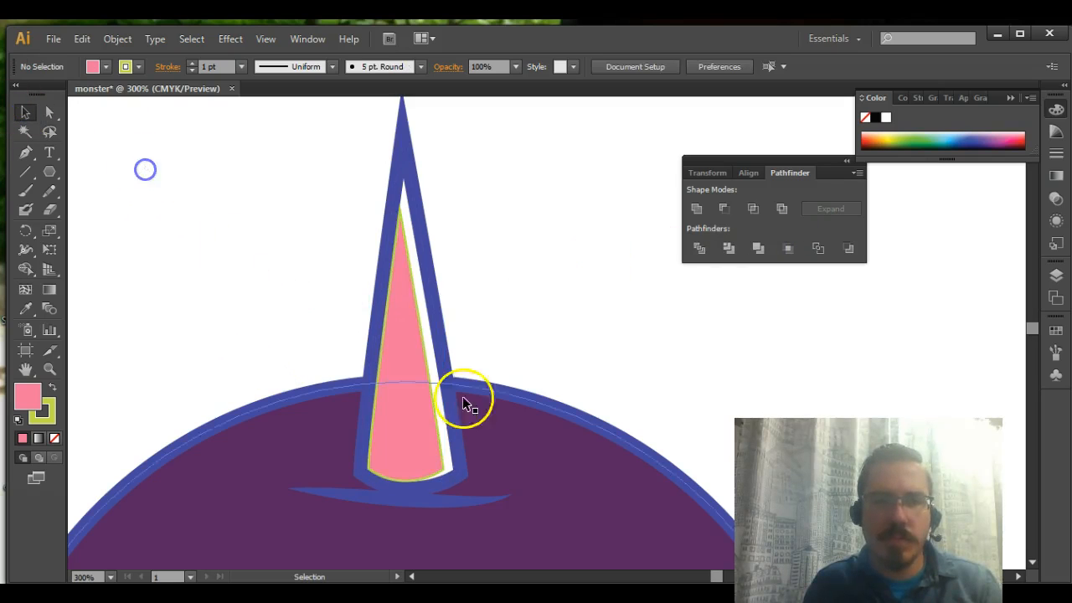
pyautogui.click(419, 425)
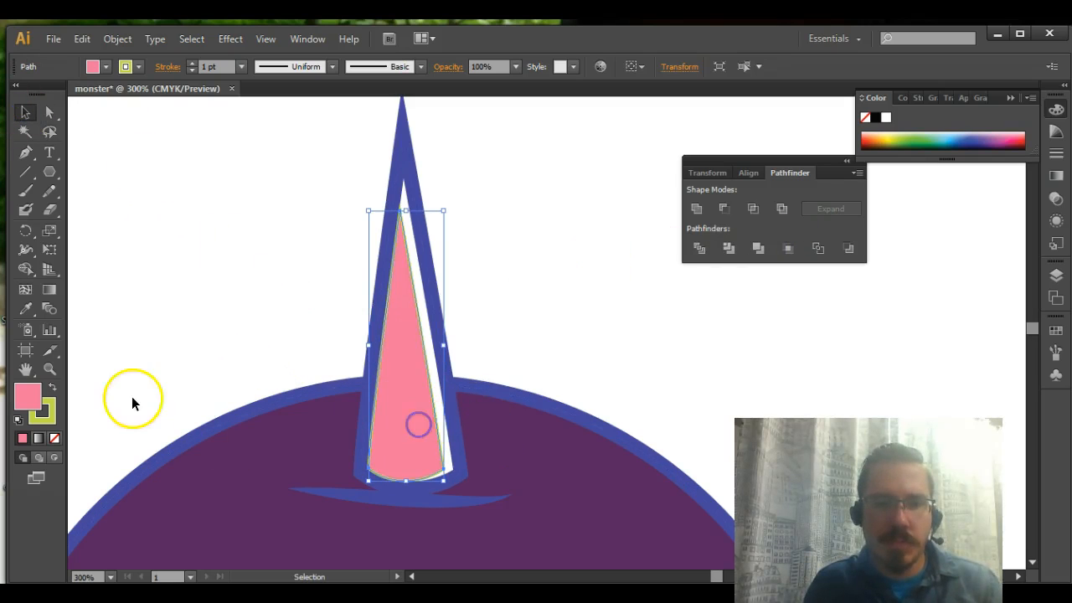
pyautogui.click(53, 439)
pyautogui.click(212, 327)
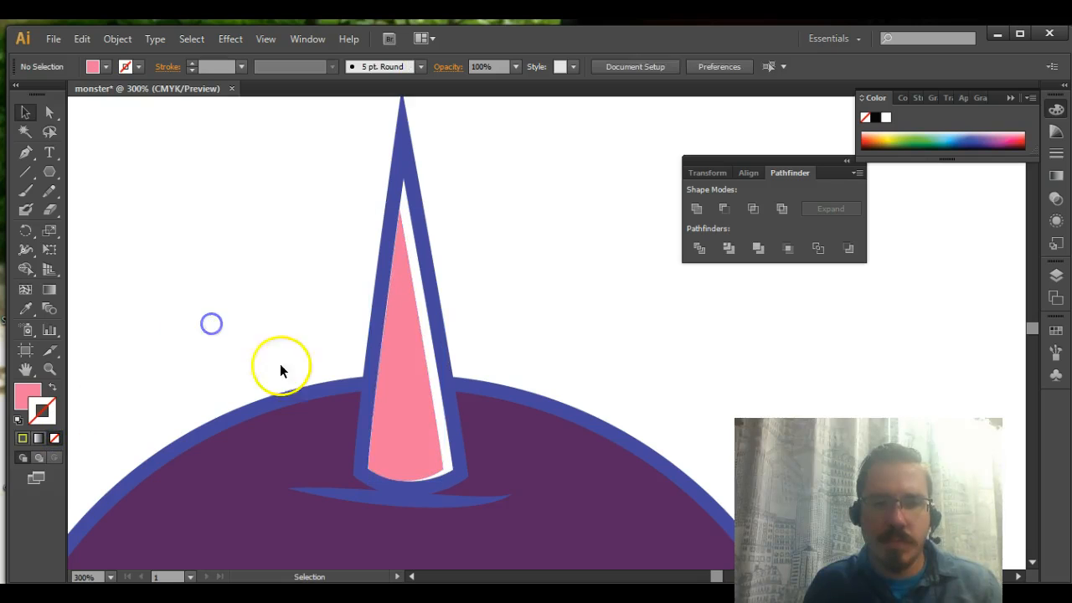
# Narrow the pink inner shape and extend its left side to the horn outline's left edge, leaving white on the right
pyautogui.click(406, 424)
pyautogui.moveTo(445, 348); pyautogui.dragTo(405, 362)
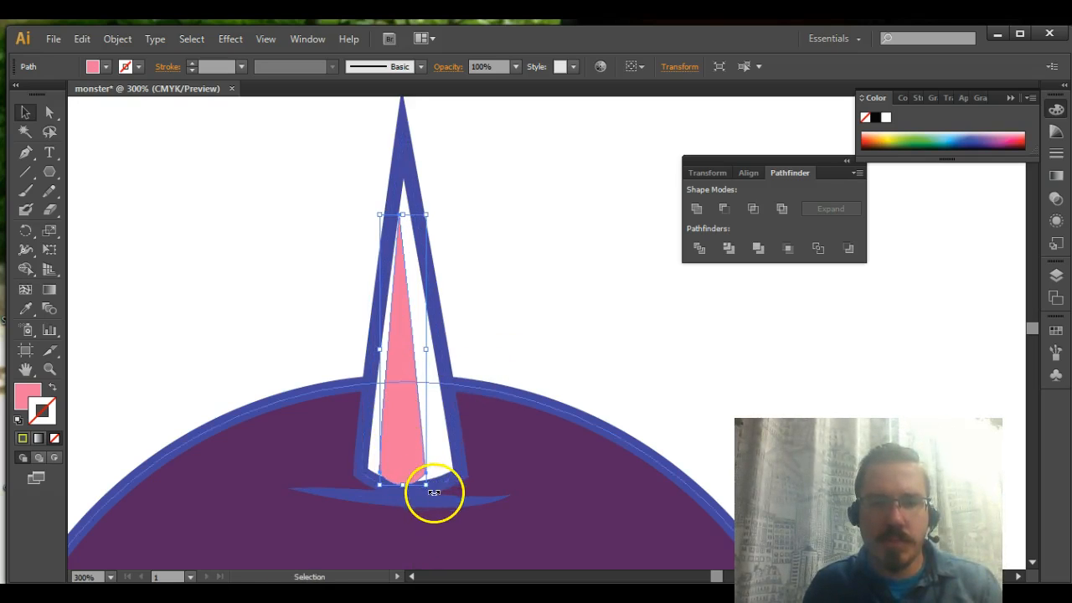
pyautogui.moveTo(399, 449); pyautogui.dragTo(403, 444)
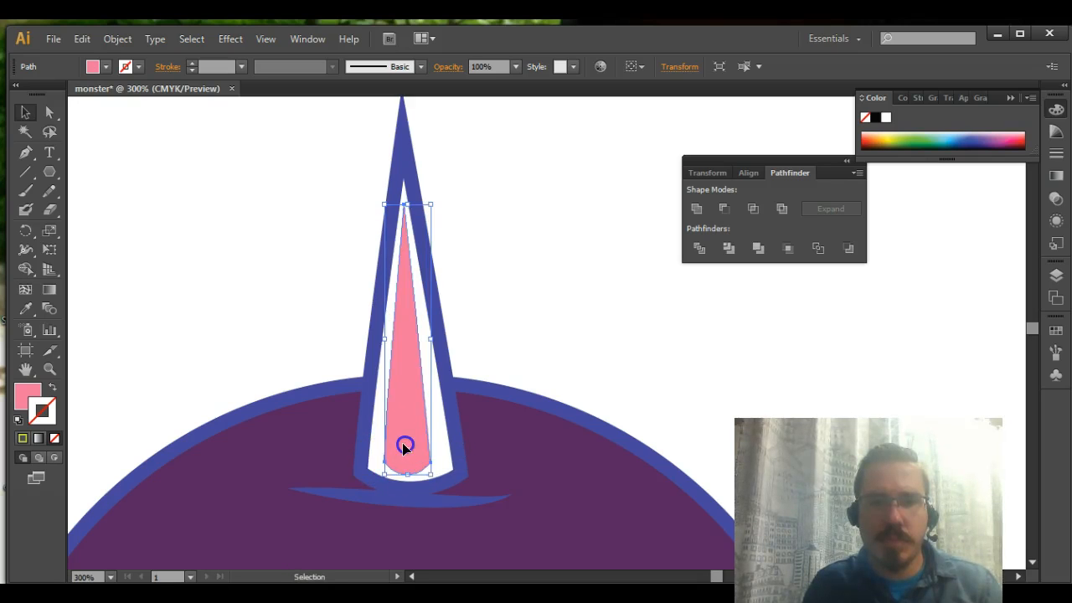
pyautogui.click(482, 379)
pyautogui.click(409, 406)
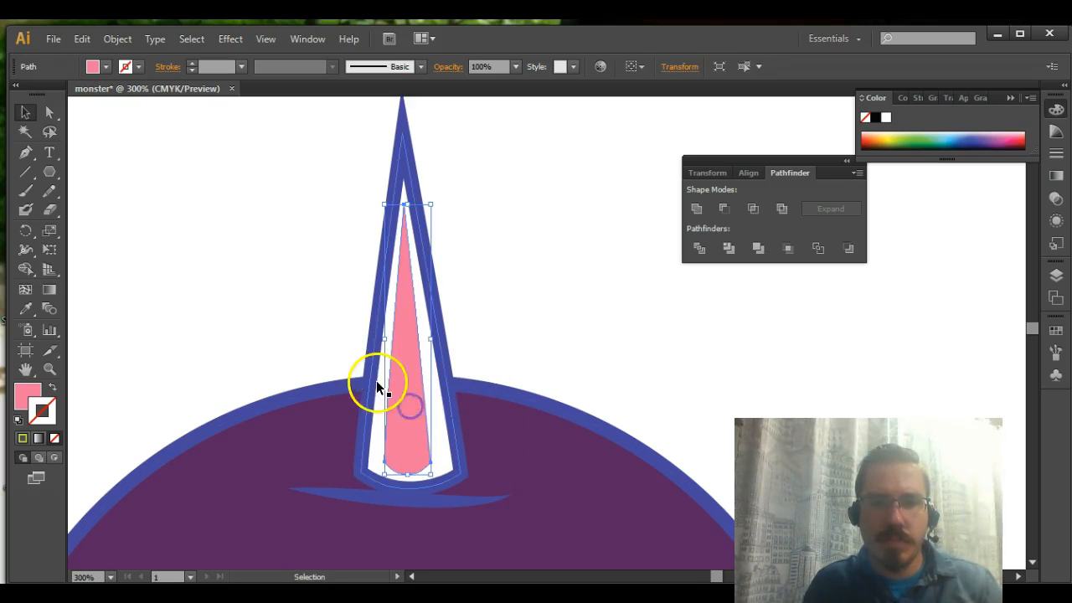
pyautogui.moveTo(385, 339); pyautogui.dragTo(366, 335)
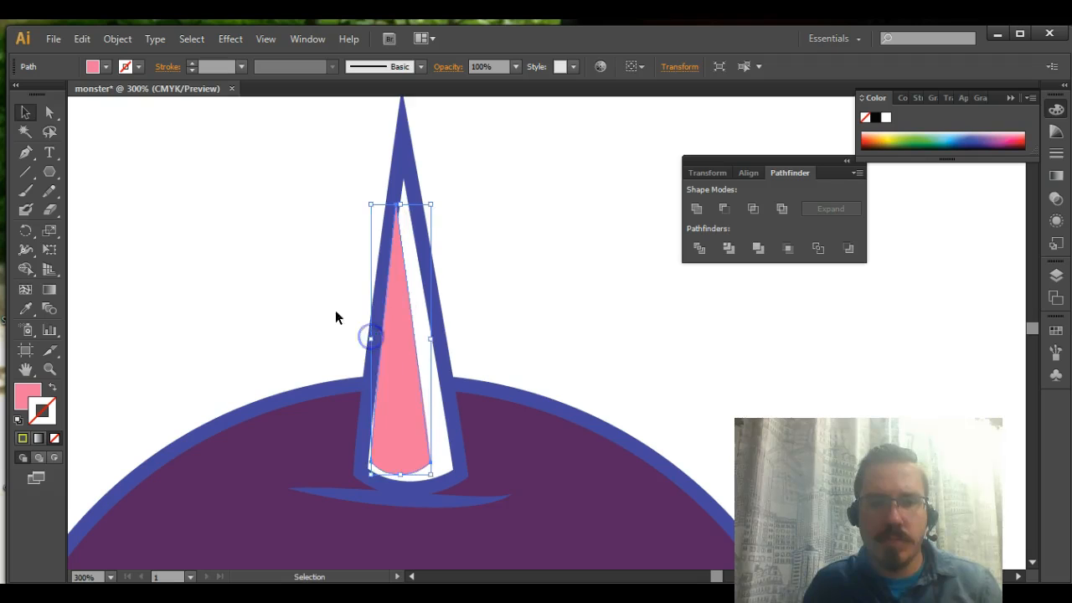
pyautogui.click(335, 313)
# Move the pink shape down to the horn's base and rotate it slightly clockwise to follow the outline's left edge
pyautogui.moveTo(395, 445); pyautogui.dragTo(390, 447)
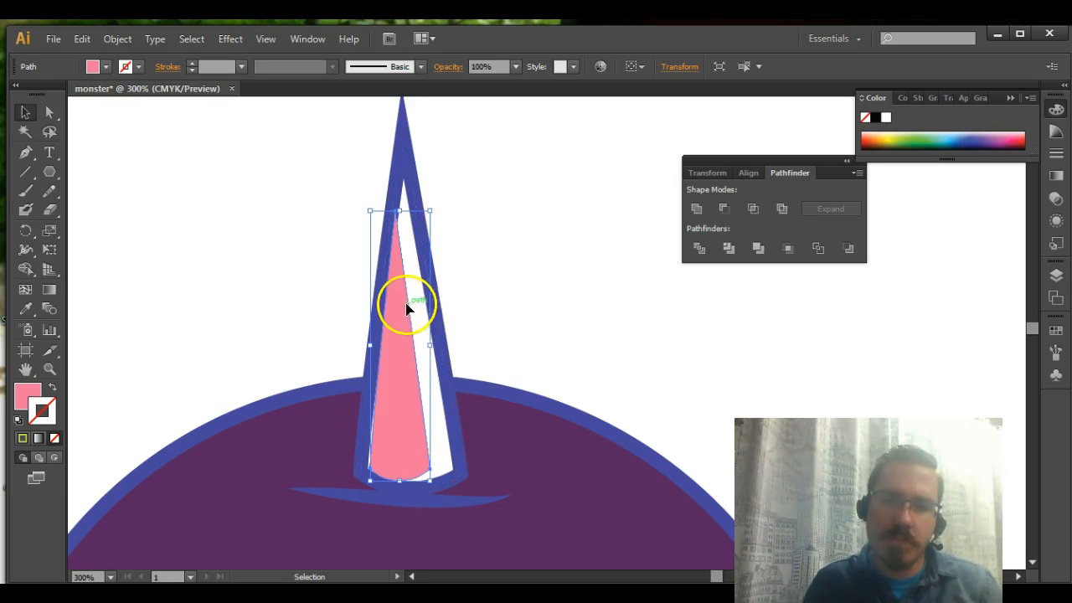
pyautogui.moveTo(436, 205); pyautogui.dragTo(440, 212)
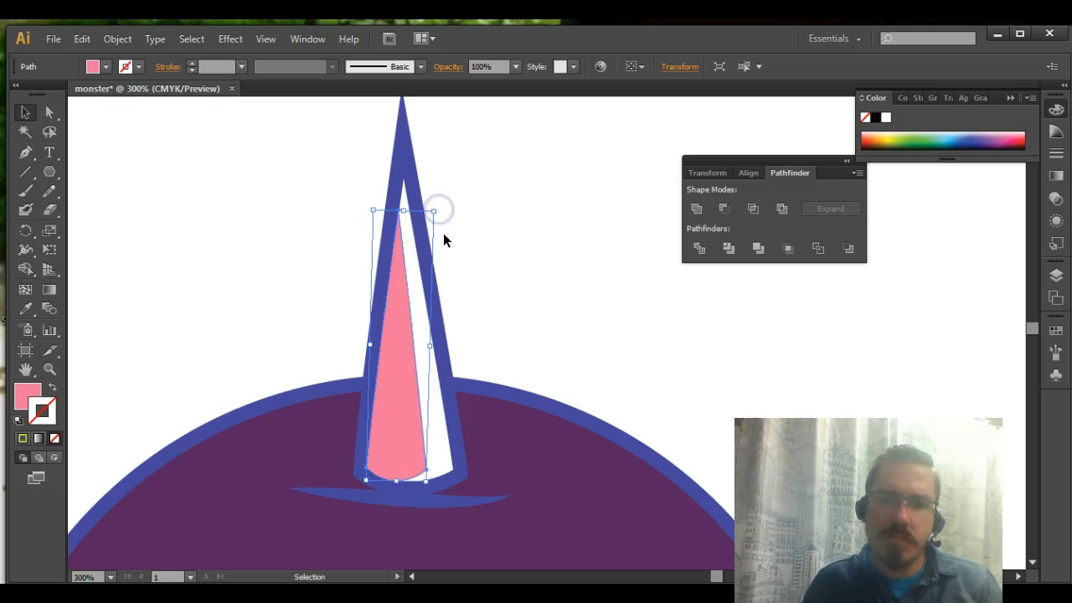
pyautogui.click(336, 332)
pyautogui.hotkey('ctrl', '-')
pyautogui.hotkey('ctrl', '-')
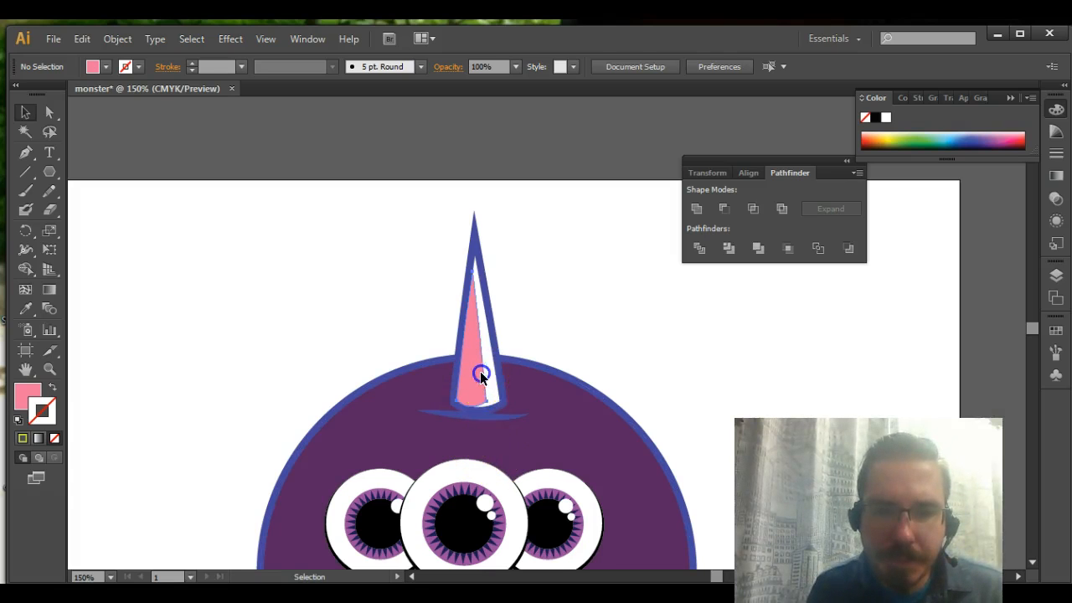
# Reshape the pink shape's bottom edge by adjusting its lower-right anchor and curve handles to follow the horn's curved base
pyautogui.click(478, 376)
pyautogui.hotkey('ctrl', '+')
pyautogui.hotkey('ctrl', '+')
pyautogui.hotkey('ctrl', '+')
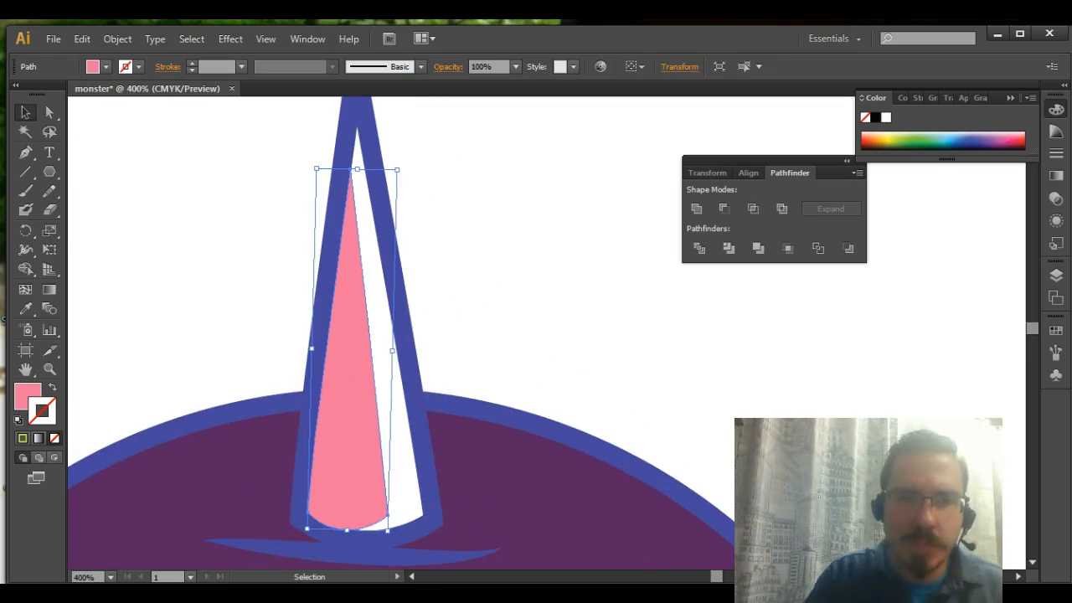
pyautogui.moveTo(537, 498); pyautogui.dragTo(544, 236)
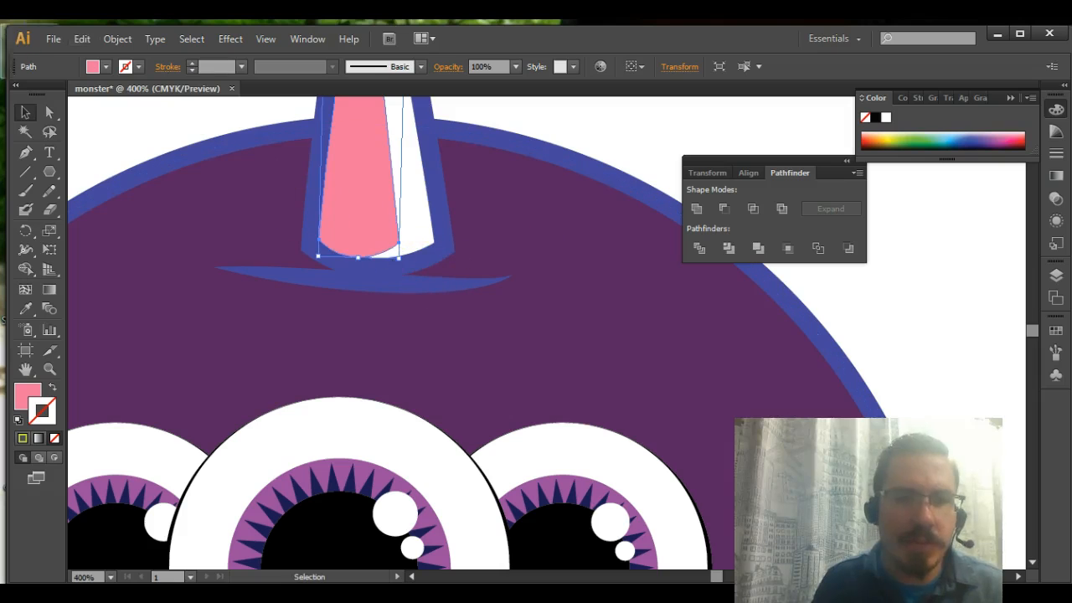
pyautogui.click(44, 113)
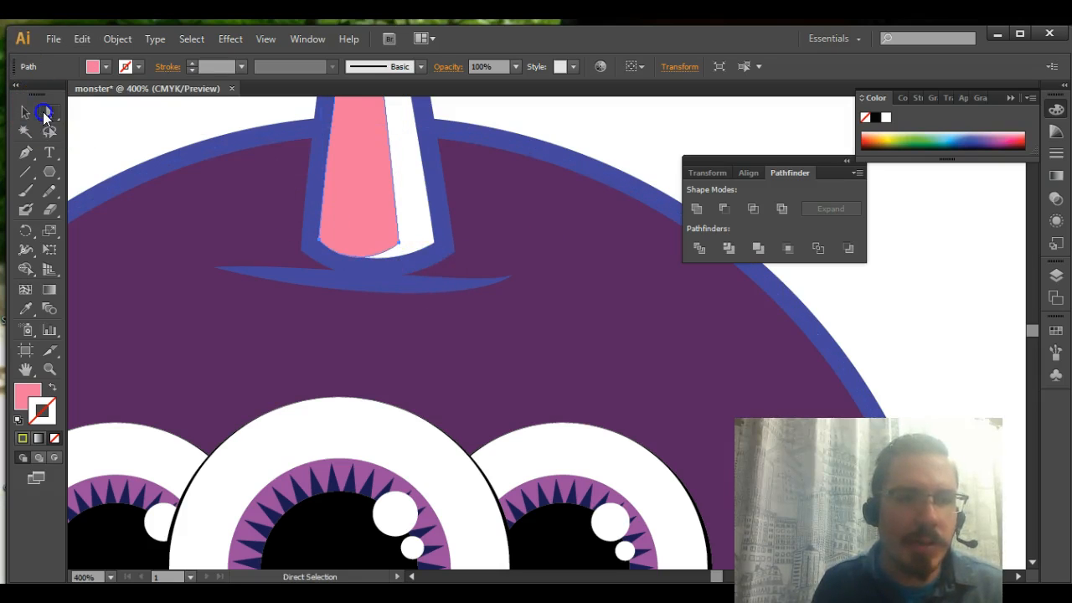
pyautogui.click(398, 243)
pyautogui.moveTo(398, 244); pyautogui.dragTo(370, 256)
pyautogui.click(336, 279)
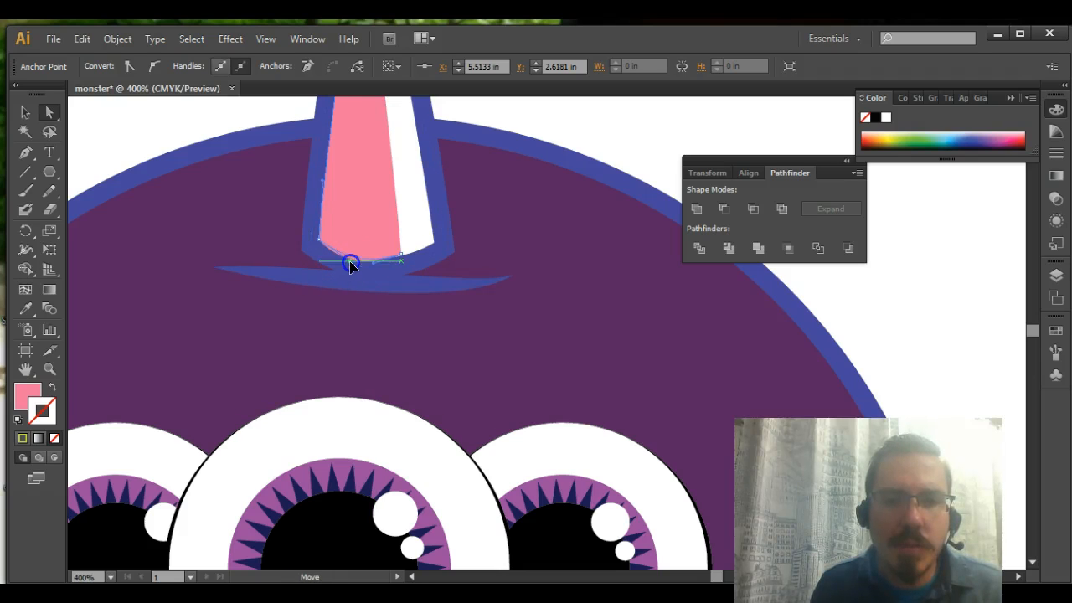
pyautogui.click(351, 260)
pyautogui.moveTo(369, 276); pyautogui.dragTo(401, 256)
pyautogui.click(454, 291)
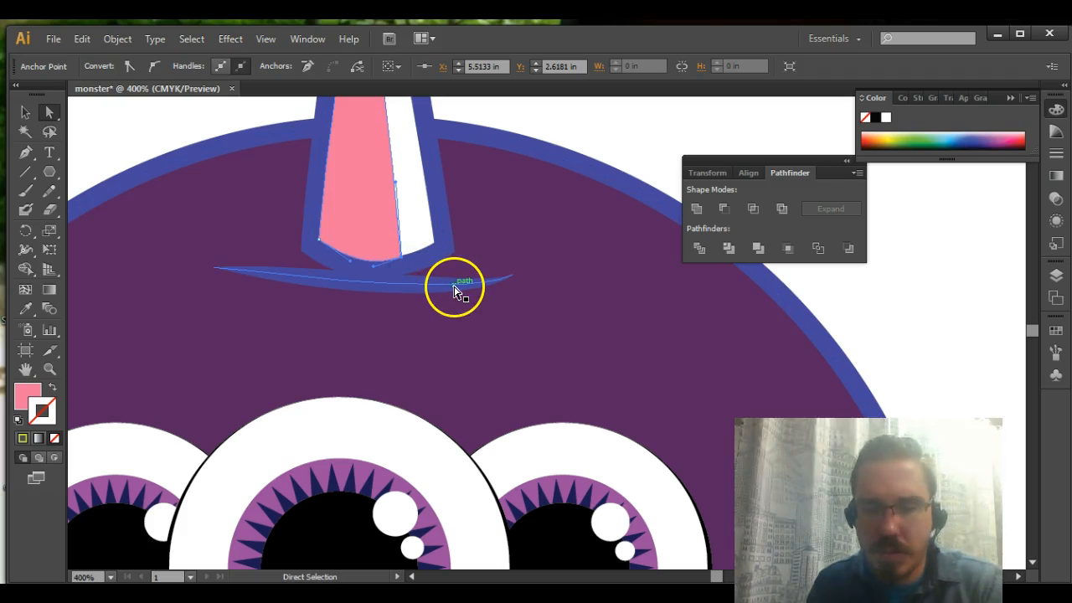
pyautogui.click(617, 145)
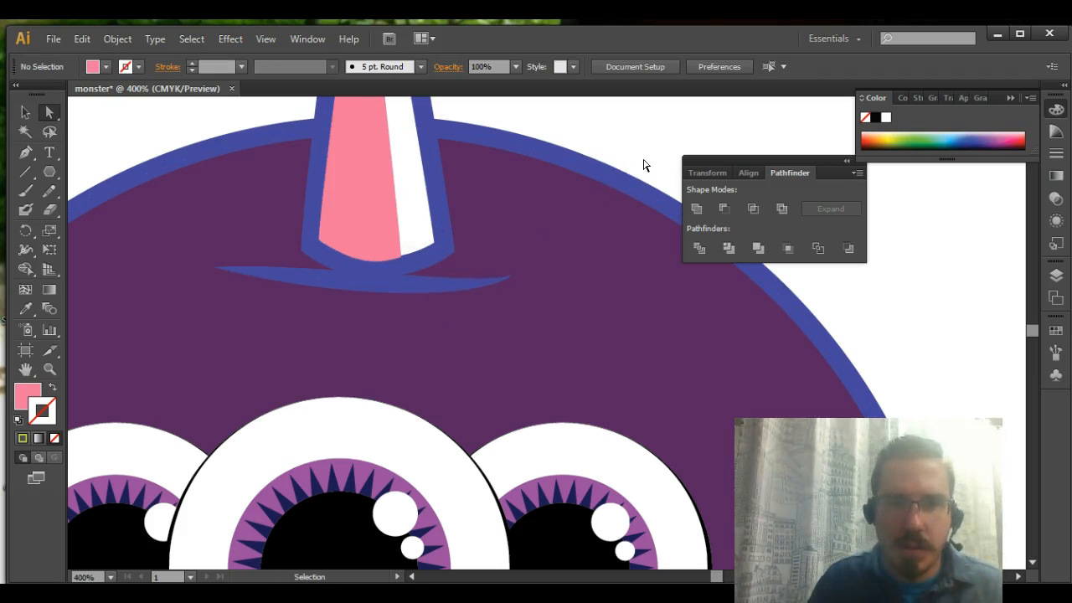
# Move the pink shape's top anchor up to the inner tip of the horn's outline
pyautogui.hotkey('ctrl', '-')
pyautogui.hotkey('ctrl', '-')
pyautogui.hotkey('ctrl', '-')
pyautogui.press('a')
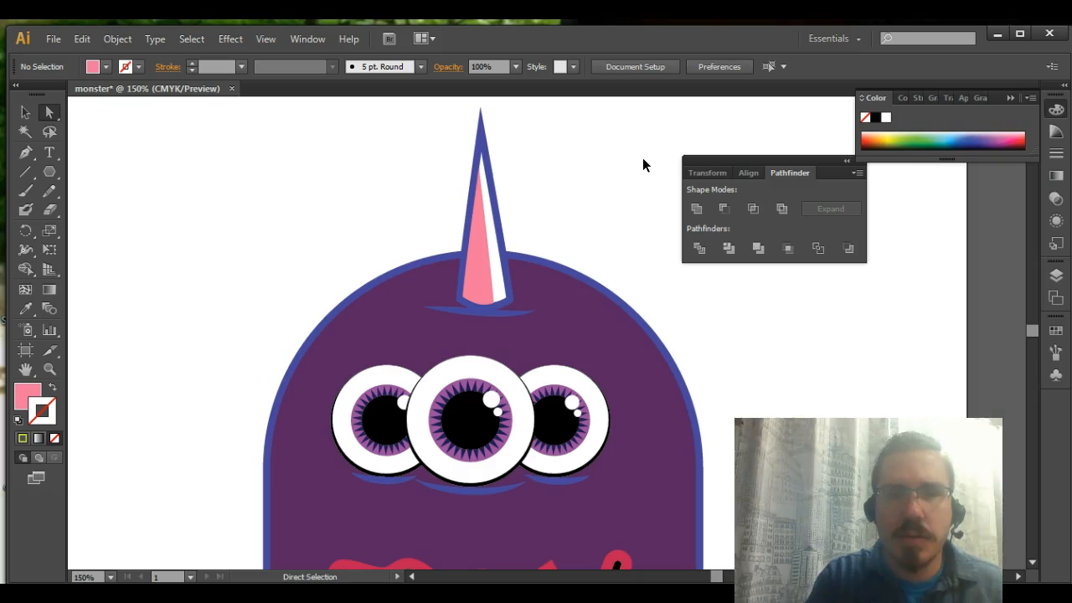
pyautogui.click(472, 234)
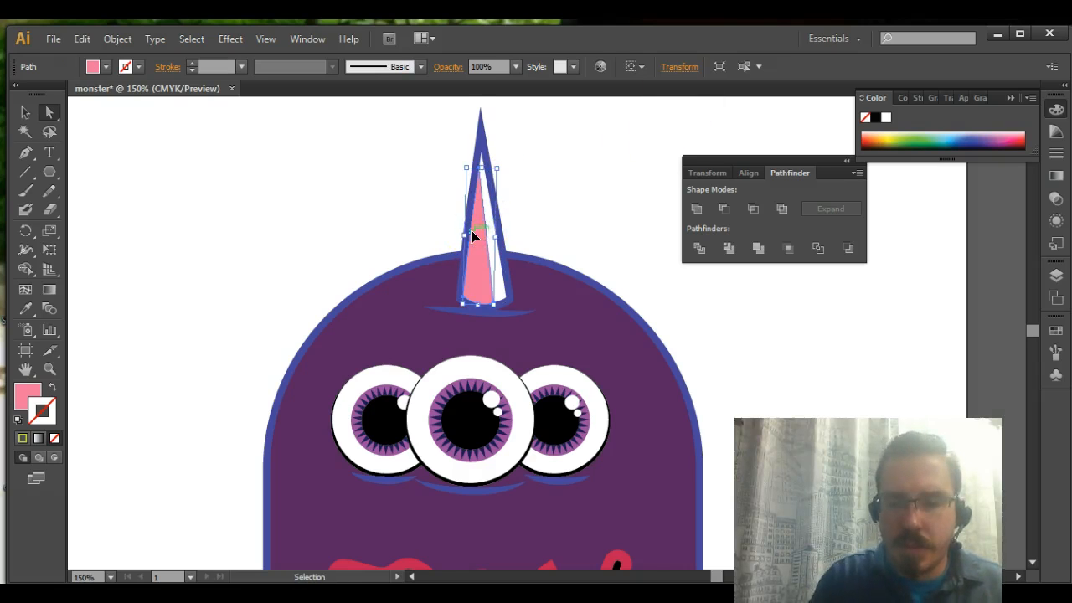
pyautogui.hotkey('ctrl', '+')
pyautogui.hotkey('ctrl', '+')
pyautogui.hotkey('ctrl', '+')
pyautogui.moveTo(470, 231); pyautogui.dragTo(416, 502)
pyautogui.moveTo(403, 198); pyautogui.dragTo(460, 366)
pyautogui.moveTo(360, 336); pyautogui.dragTo(369, 298)
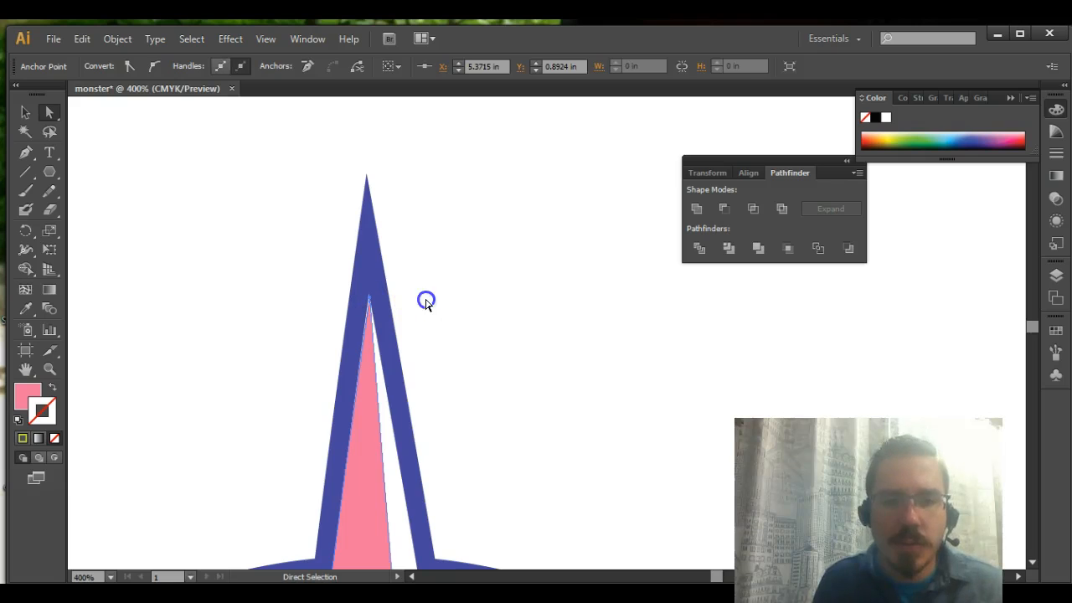
pyautogui.click(426, 301)
pyautogui.click(366, 339)
pyautogui.moveTo(370, 301); pyautogui.dragTo(369, 299)
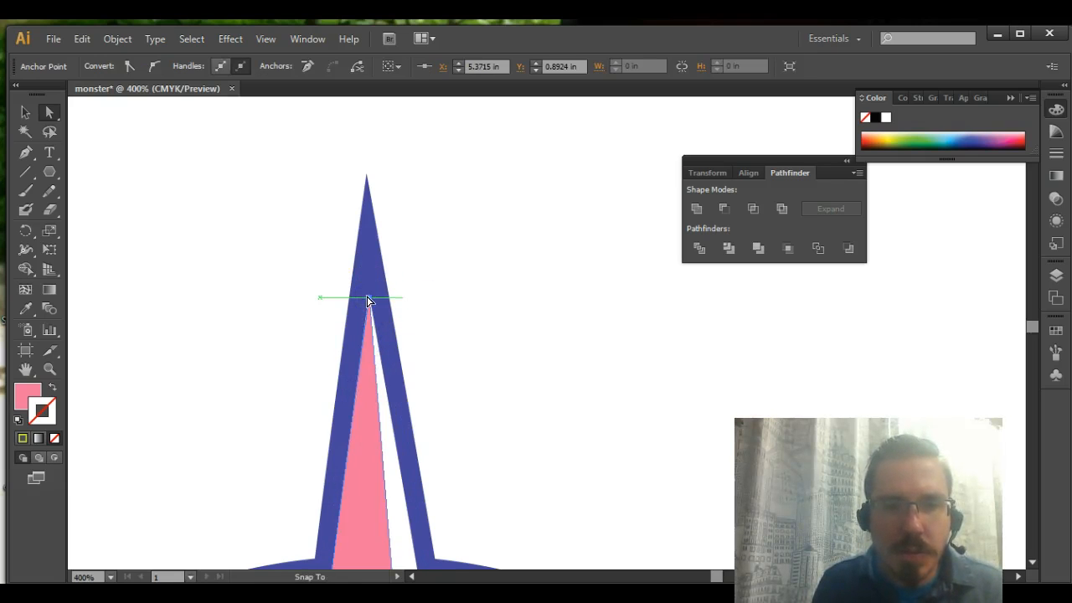
pyautogui.click(425, 303)
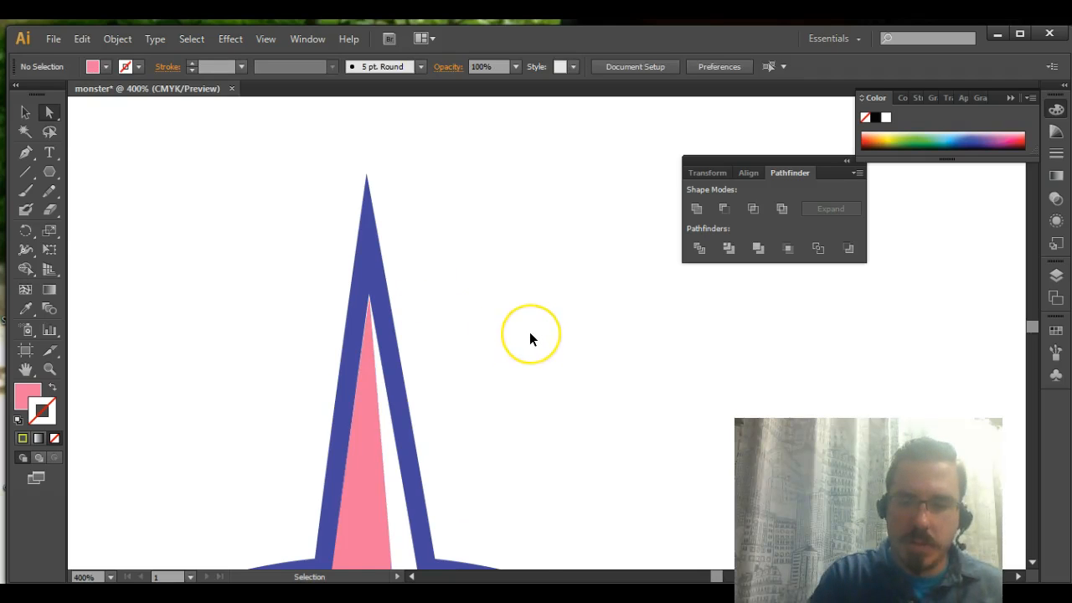
# Shift the pink shading's lower-right anchor left along the horn's base and adjust its handles to the base curve
pyautogui.hotkey('ctrl', '-')
pyautogui.hotkey('ctrl', '-')
pyautogui.hotkey('ctrl', '-')
pyautogui.hotkey('ctrl', '-')
pyautogui.moveTo(447, 413); pyautogui.dragTo(509, 299)
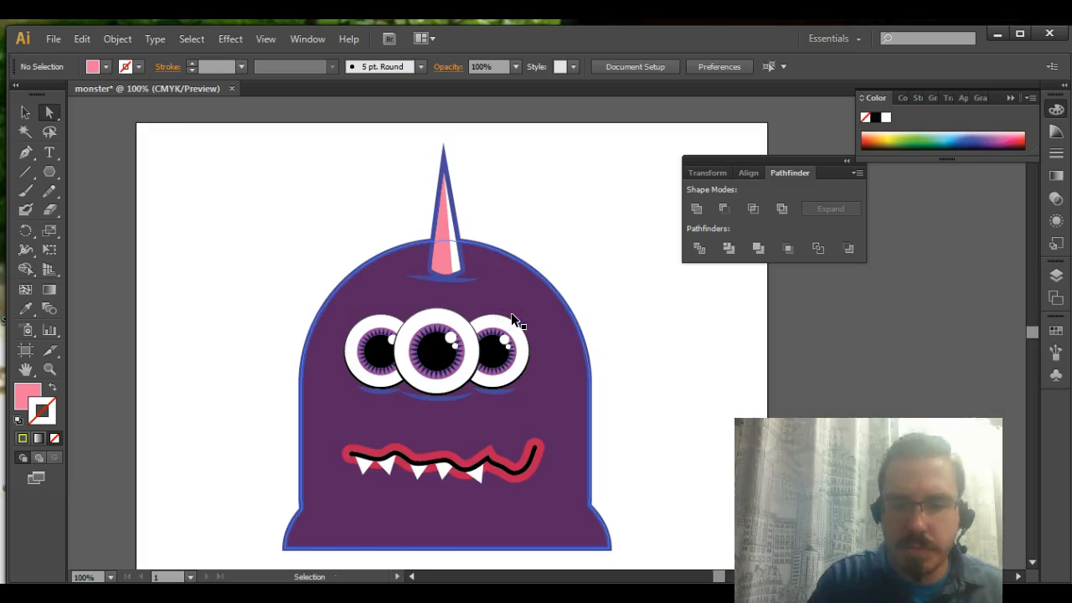
pyautogui.hotkey('ctrl', '+')
pyautogui.hotkey('ctrl', '+')
pyautogui.hotkey('ctrl', '+')
pyautogui.hotkey('ctrl', '+')
pyautogui.moveTo(447, 209); pyautogui.dragTo(519, 275)
pyautogui.moveTo(412, 363); pyautogui.dragTo(400, 434)
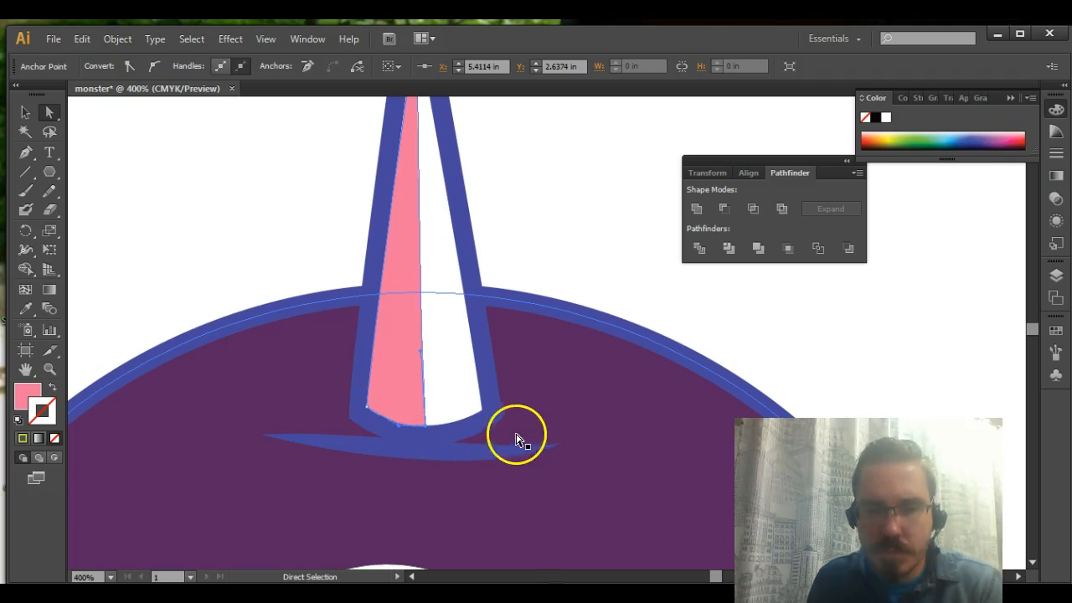
pyautogui.click(665, 186)
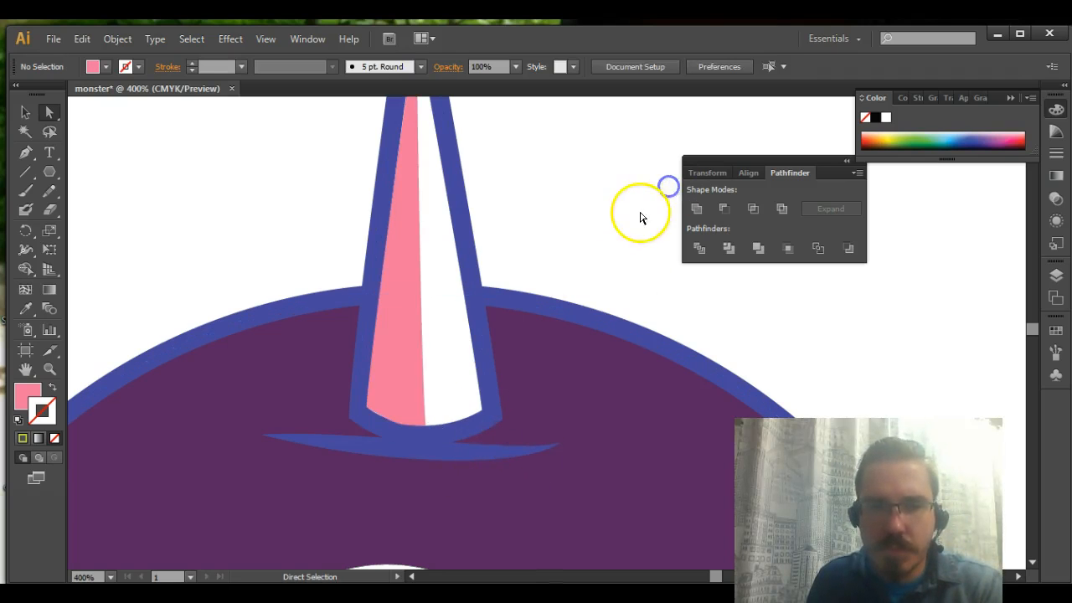
# Change the horn shading's fill to a lighter pink, about F7ADC6
pyautogui.click(395, 362)
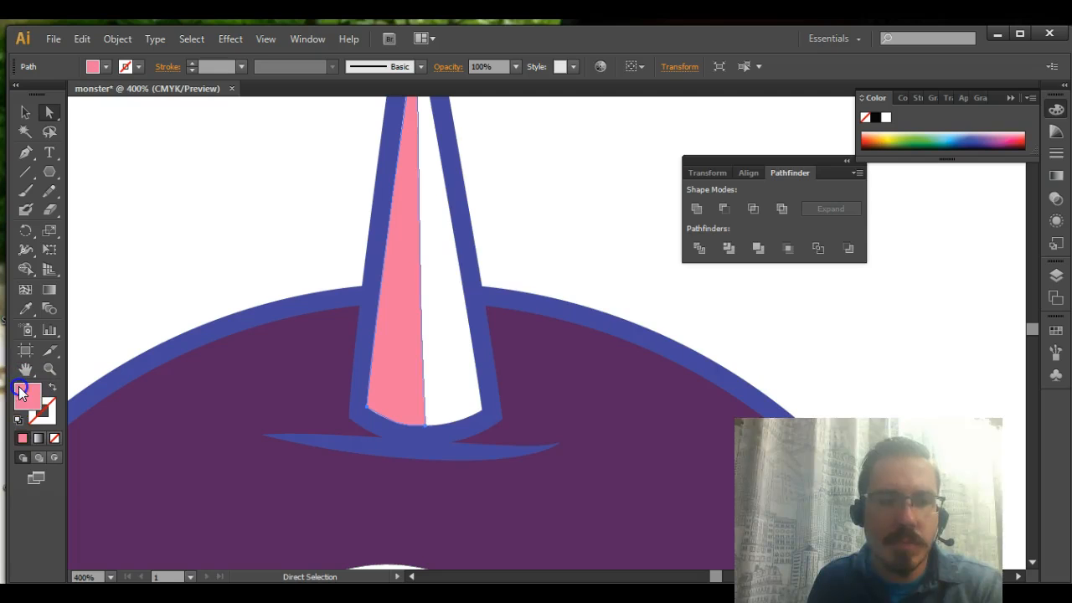
pyautogui.doubleClick(21, 392)
pyautogui.moveTo(466, 235)
pyautogui.mouseDown()
pyautogui.moveTo(503, 227)
pyautogui.moveTo(491, 227)
pyautogui.mouseUp()
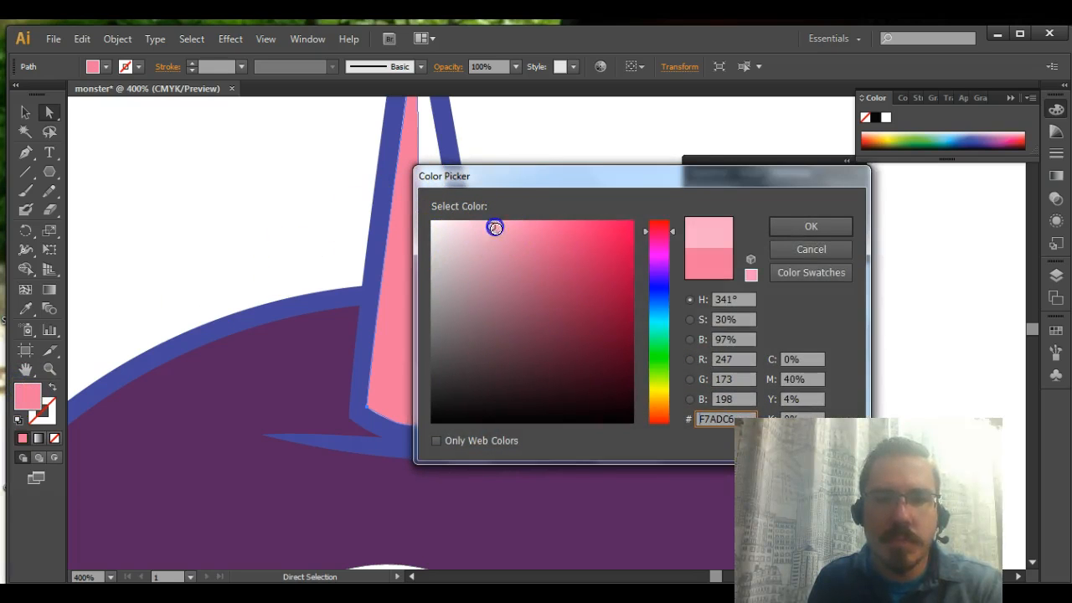
pyautogui.click(806, 226)
pyautogui.click(584, 208)
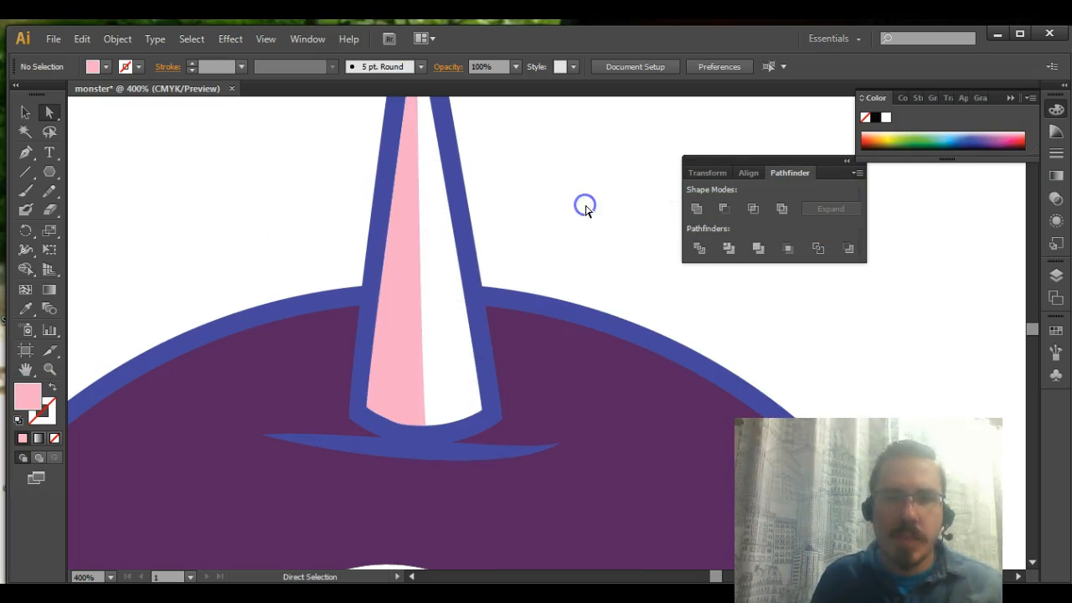
pyautogui.hotkey('ctrl', '1')
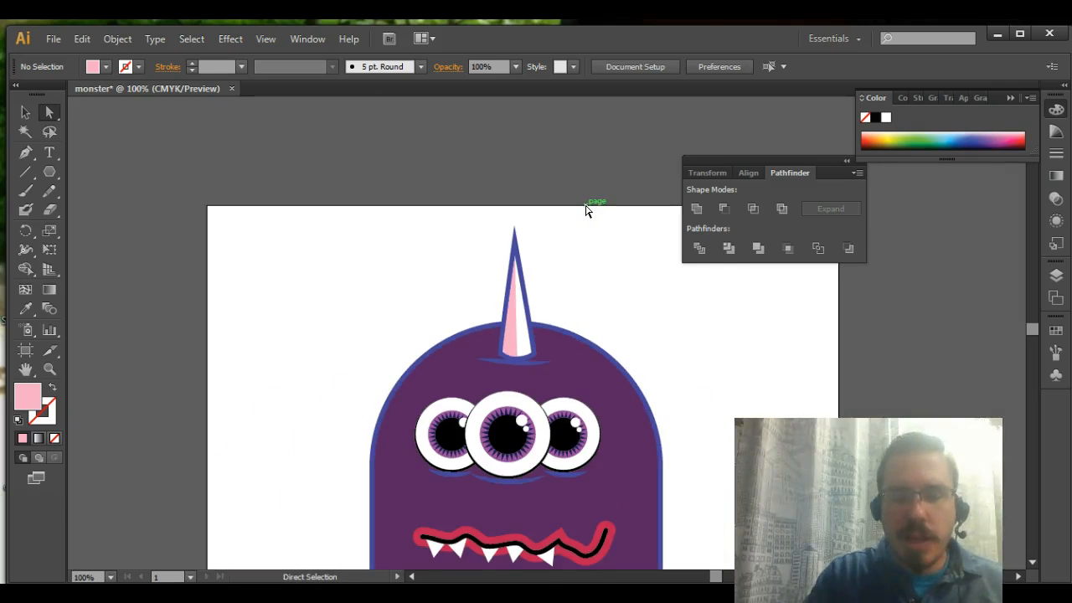
pyautogui.scroll(-5, 472, 275)
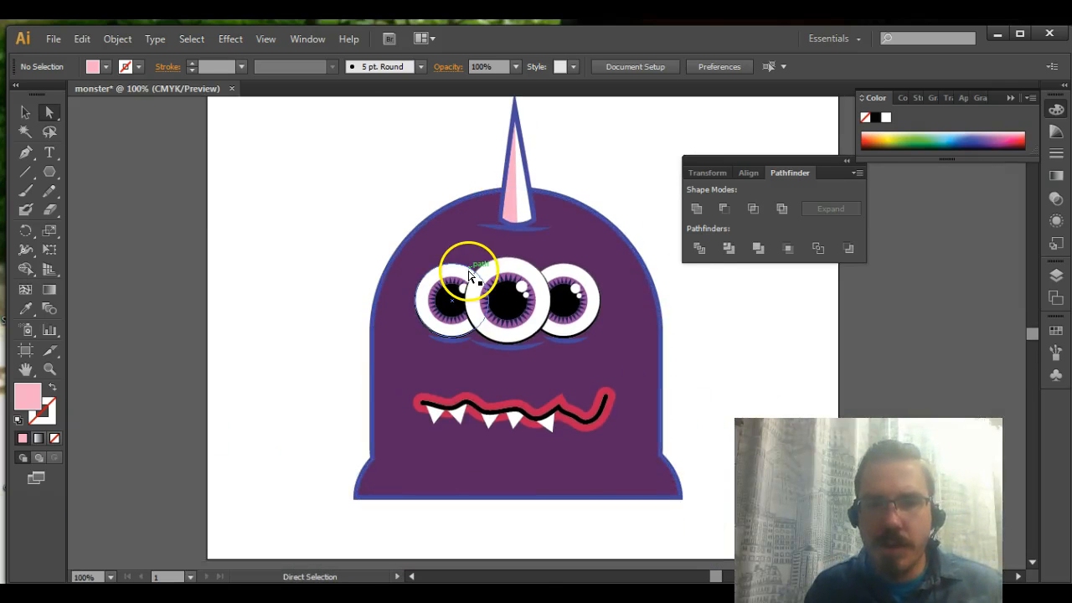